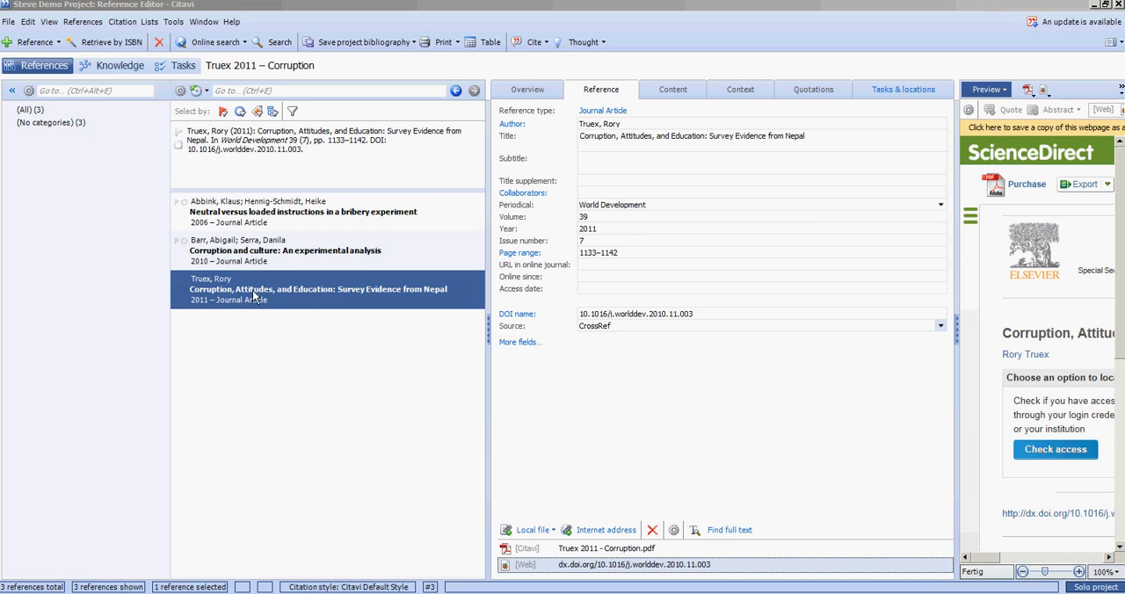
Switch between the Overview and Reference tabs of the selected Truex 2011 reference
{"action": "left_click", "coordinate": [525, 95]}
{"action": "left_click", "coordinate": [591, 95]}
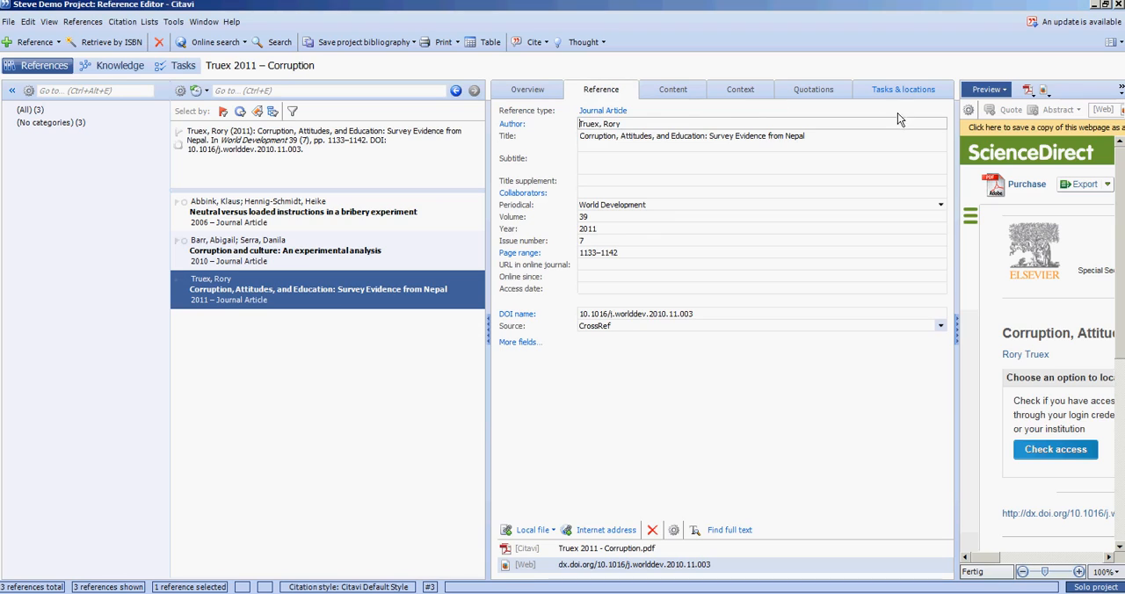
Collapse the reference list pane and show the preview pane beside the reference editor
{"action": "left_click", "coordinate": [957, 334]}
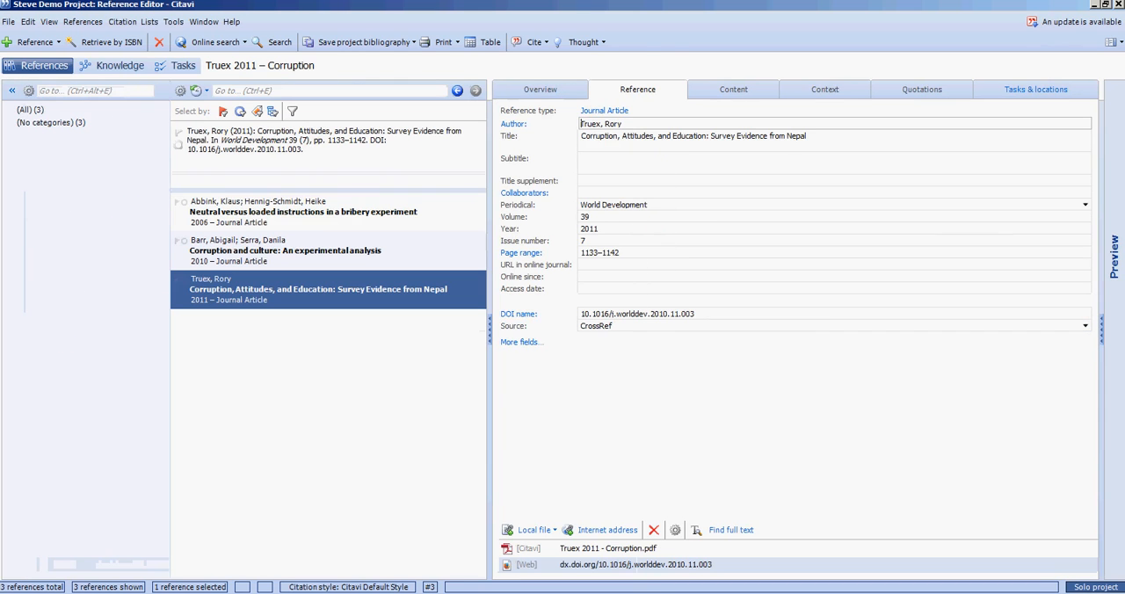
{"action": "left_click", "coordinate": [490, 326]}
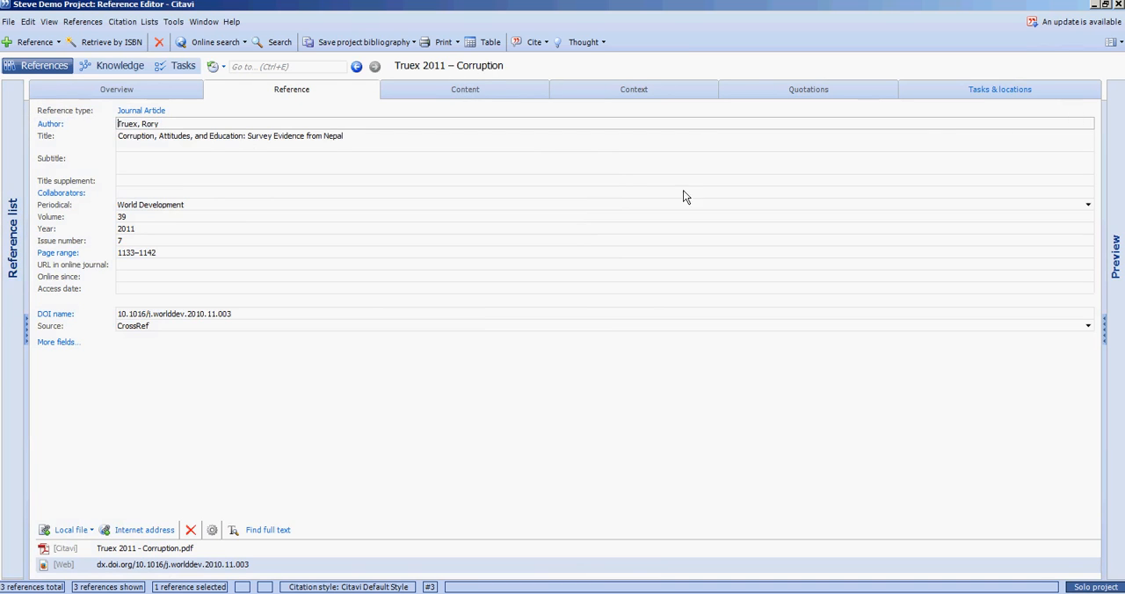
{"action": "left_click", "coordinate": [24, 333]}
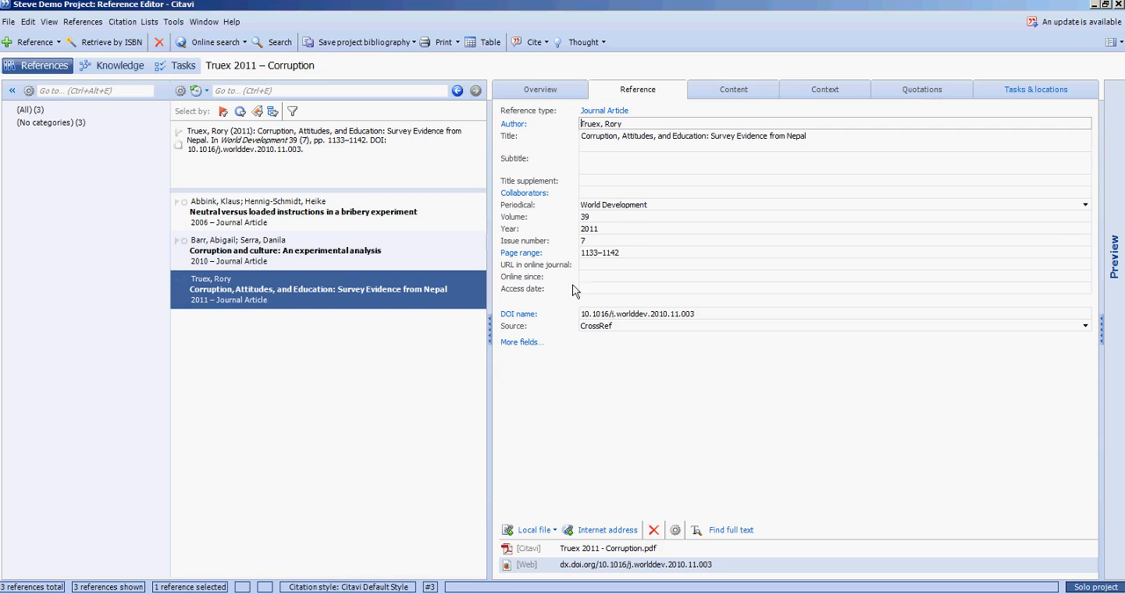
{"action": "left_click", "coordinate": [489, 331]}
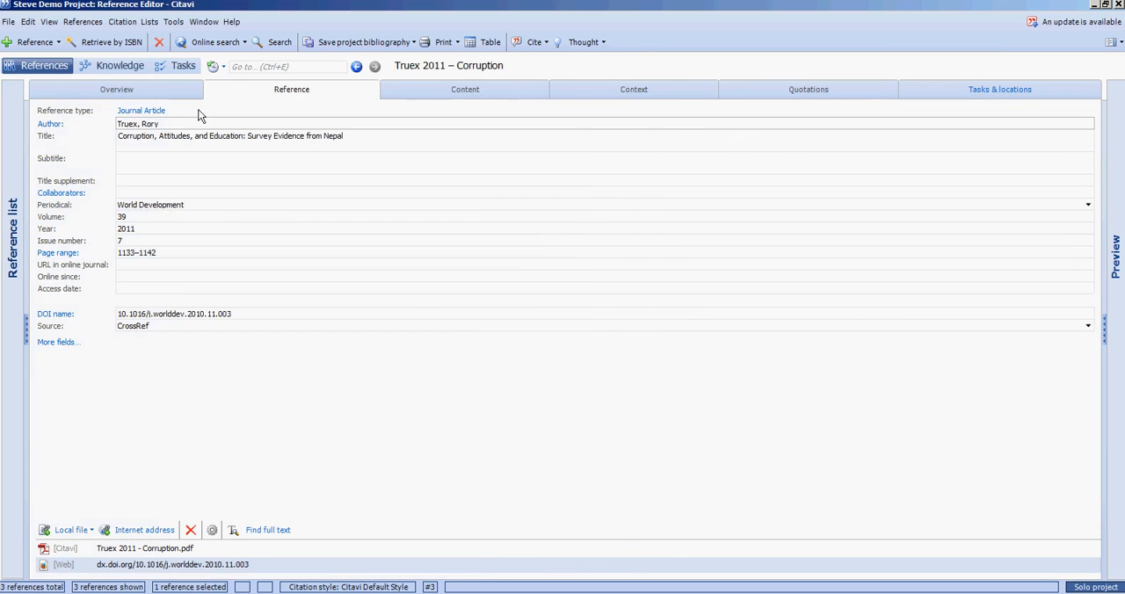
{"action": "left_click", "coordinate": [1105, 326]}
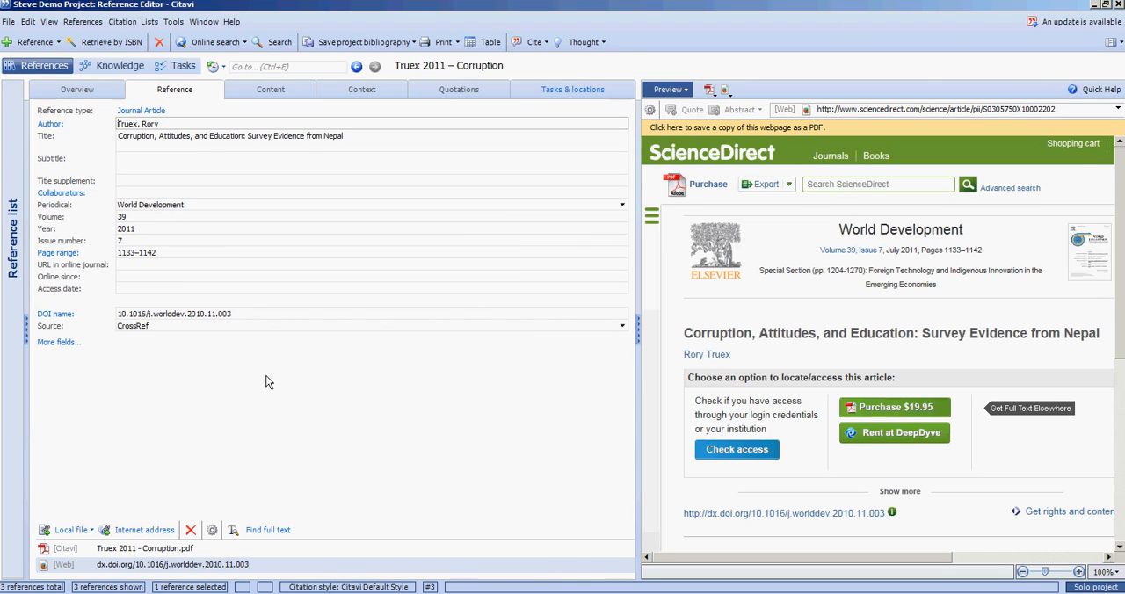
Scroll through the ScienceDirect article page shown in the preview pane
{"action": "left_click", "coordinate": [173, 159]}
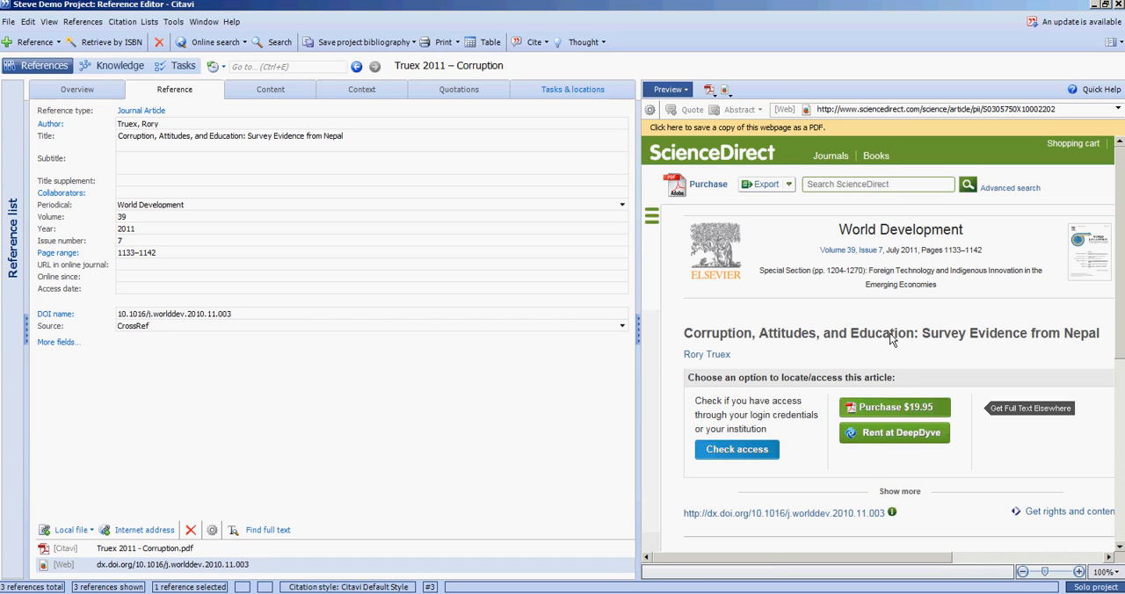
{"action": "scroll", "coordinate": [926, 337], "scroll_direction": "down", "scroll_amount": 3}
{"action": "scroll", "coordinate": [927, 337], "scroll_direction": "down", "scroll_amount": 5}
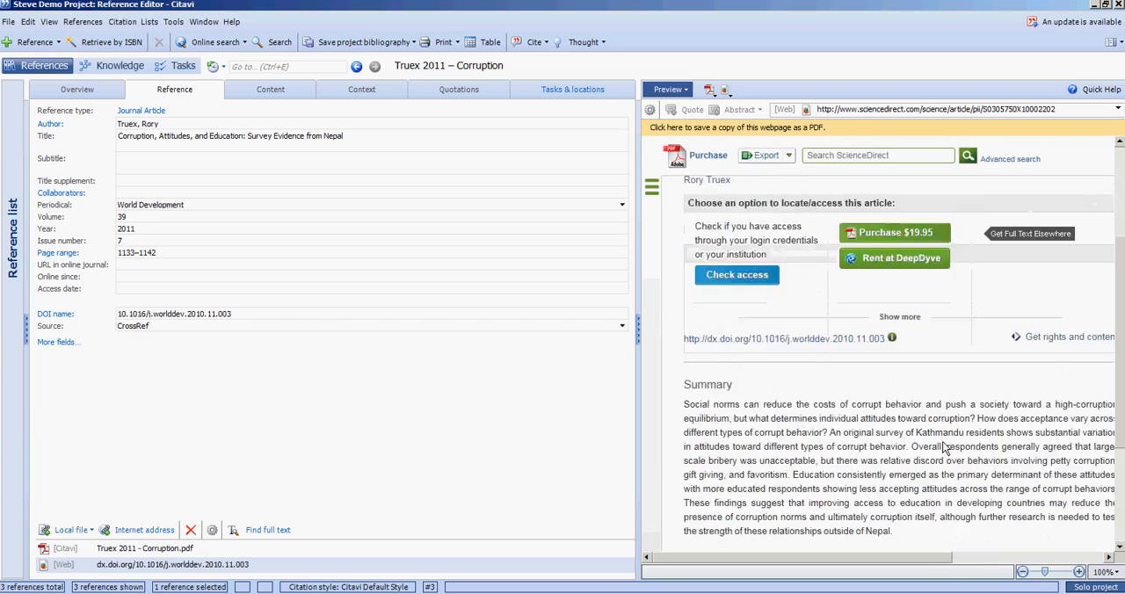
{"action": "scroll", "coordinate": [940, 420], "scroll_direction": "up", "scroll_amount": 5}
{"action": "scroll", "coordinate": [939, 420], "scroll_direction": "down", "scroll_amount": 5}
{"action": "scroll", "coordinate": [832, 382], "scroll_direction": "up", "scroll_amount": 5}
{"action": "scroll", "coordinate": [814, 345], "scroll_direction": "down", "scroll_amount": 4}
{"action": "scroll", "coordinate": [786, 372], "scroll_direction": "up", "scroll_amount": 5}
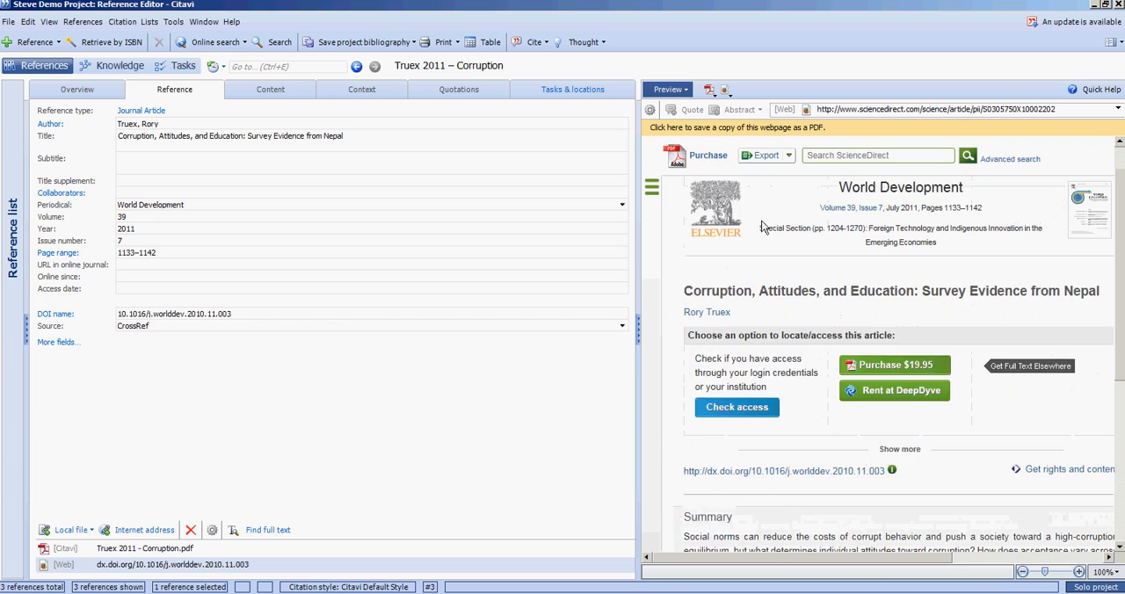
Open the attached Truex 2011 - Corruption.pdf in the preview, open it in Adobe Reader, and close Adobe Reader
{"action": "left_click", "coordinate": [123, 557]}
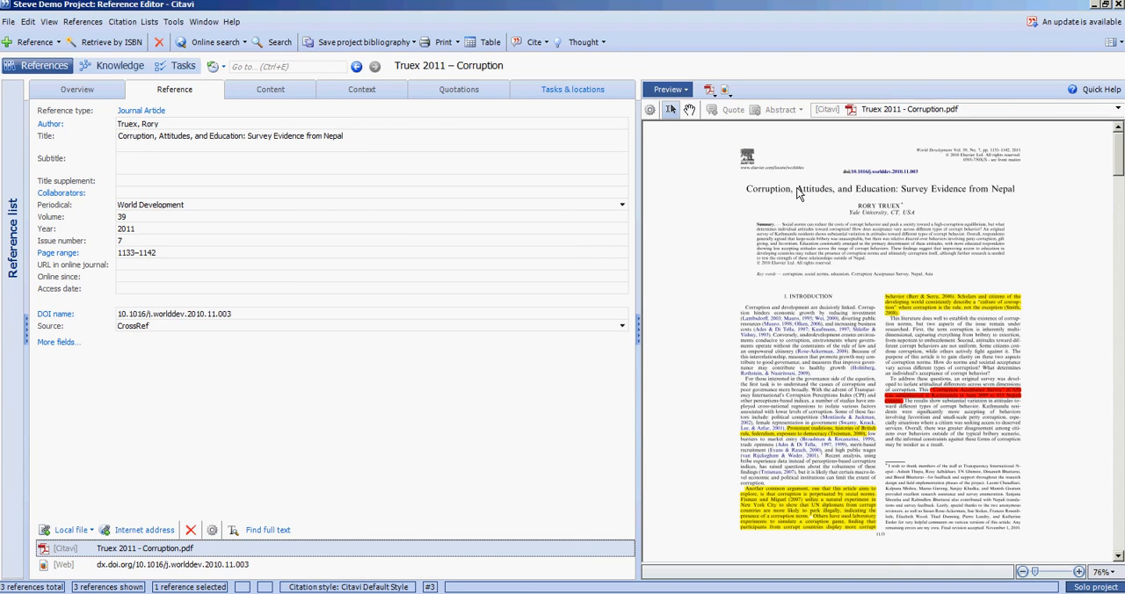
{"action": "left_click", "coordinate": [708, 89]}
{"action": "left_click", "coordinate": [726, 141]}
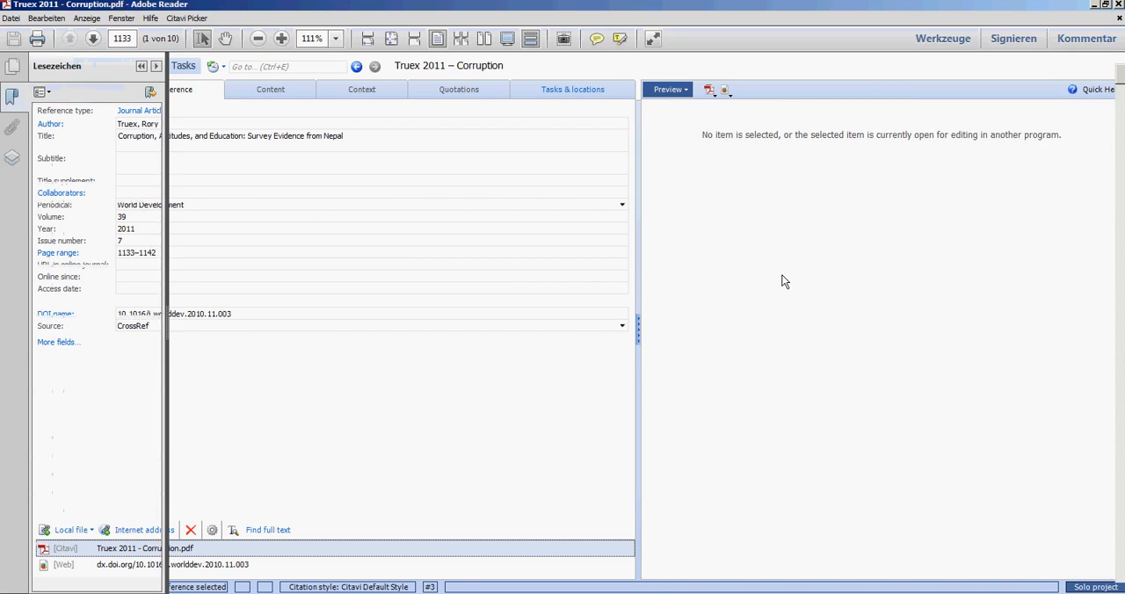
{"action": "left_click", "coordinate": [1094, 5]}
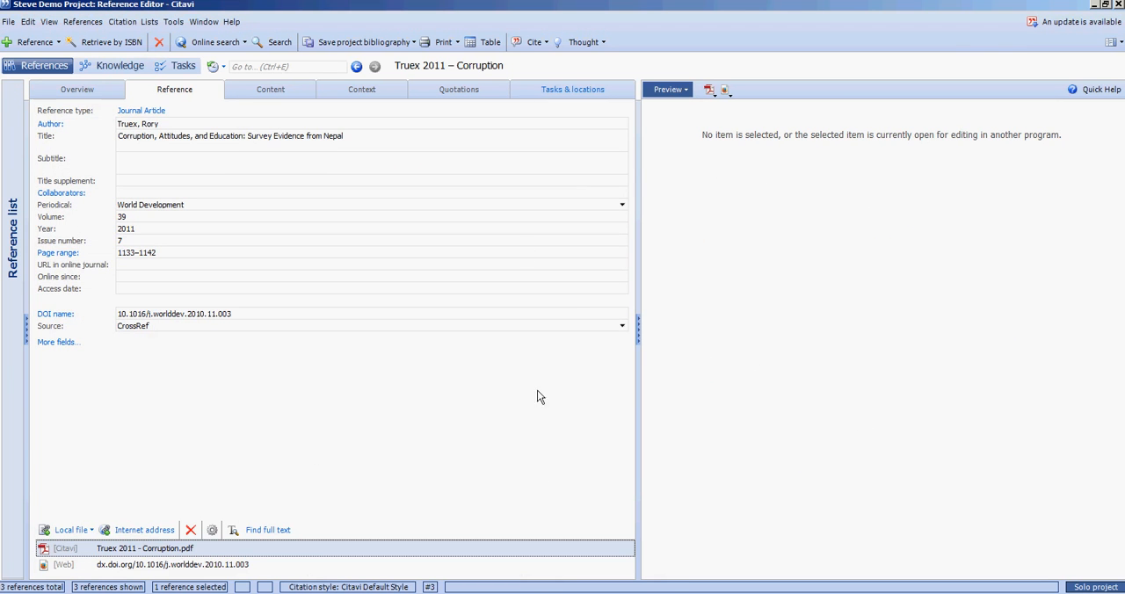
Reopen the PDF attachment in the preview pane and scroll through its pages
{"action": "left_click", "coordinate": [708, 91]}
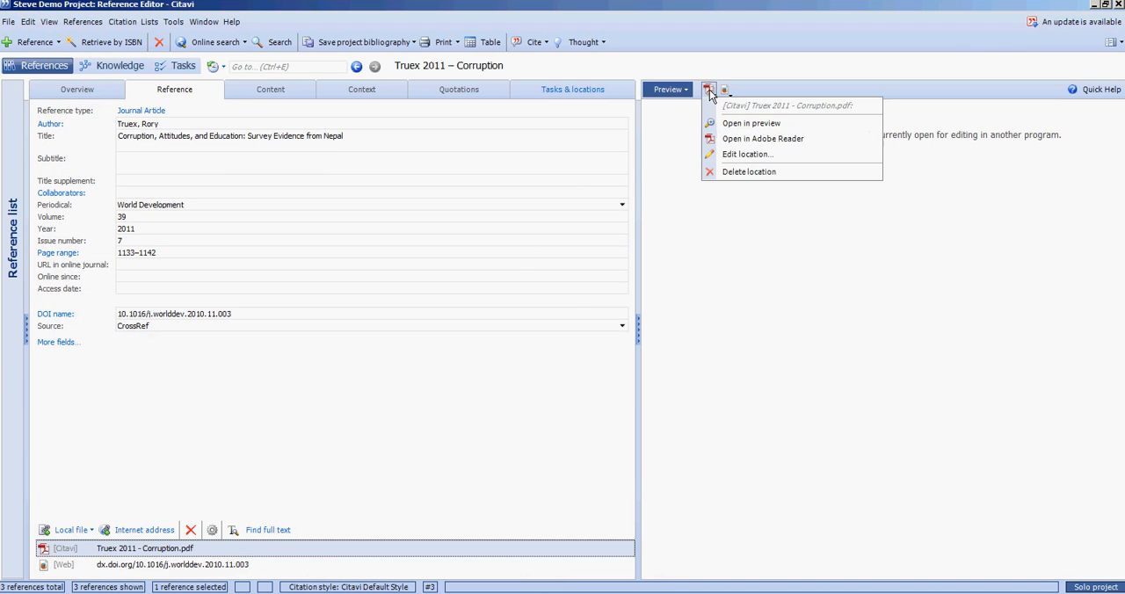
{"action": "left_click", "coordinate": [736, 124]}
{"action": "left_click", "coordinate": [954, 250]}
{"action": "scroll", "coordinate": [901, 254], "scroll_direction": "down", "scroll_amount": 3}
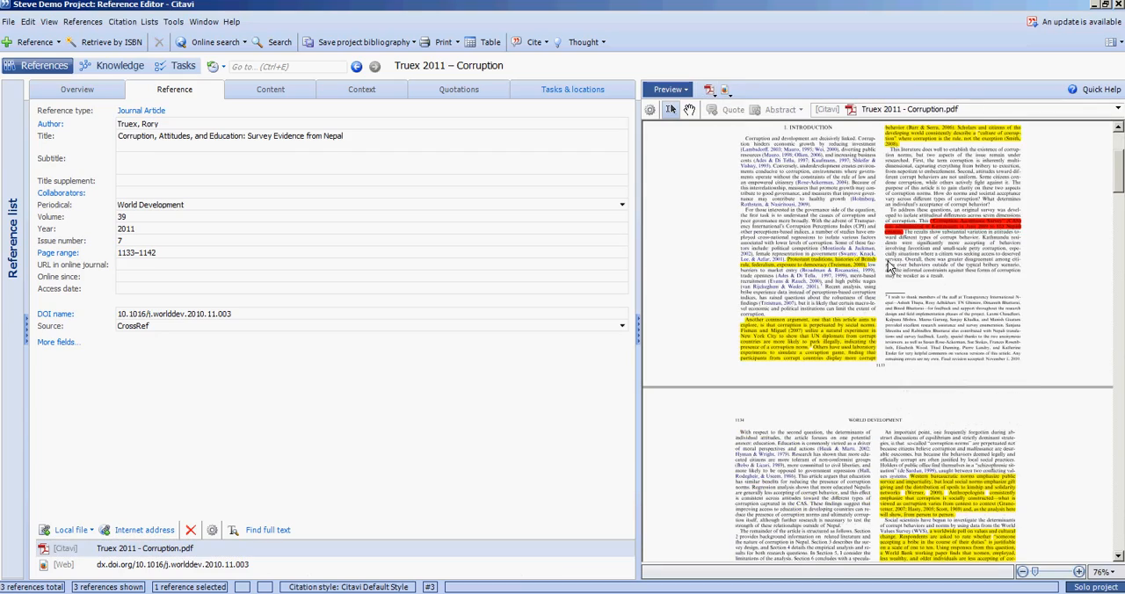
{"action": "scroll", "coordinate": [887, 273], "scroll_direction": "up", "scroll_amount": 3}
{"action": "scroll", "coordinate": [885, 275], "scroll_direction": "down", "scroll_amount": 10}
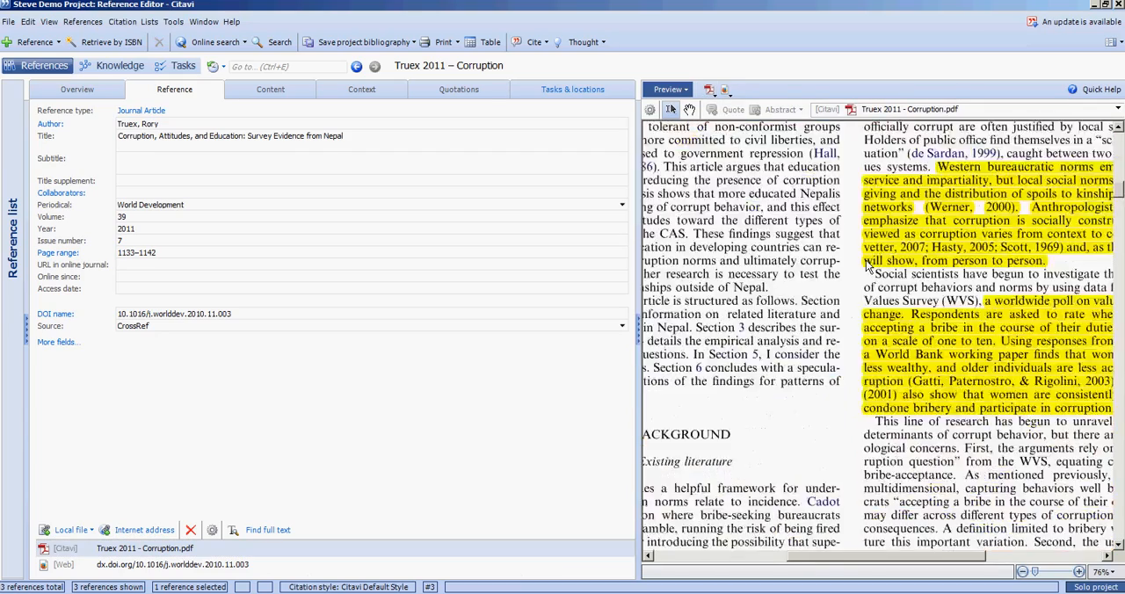
{"action": "scroll", "coordinate": [873, 258], "scroll_direction": "down", "scroll_amount": 5}
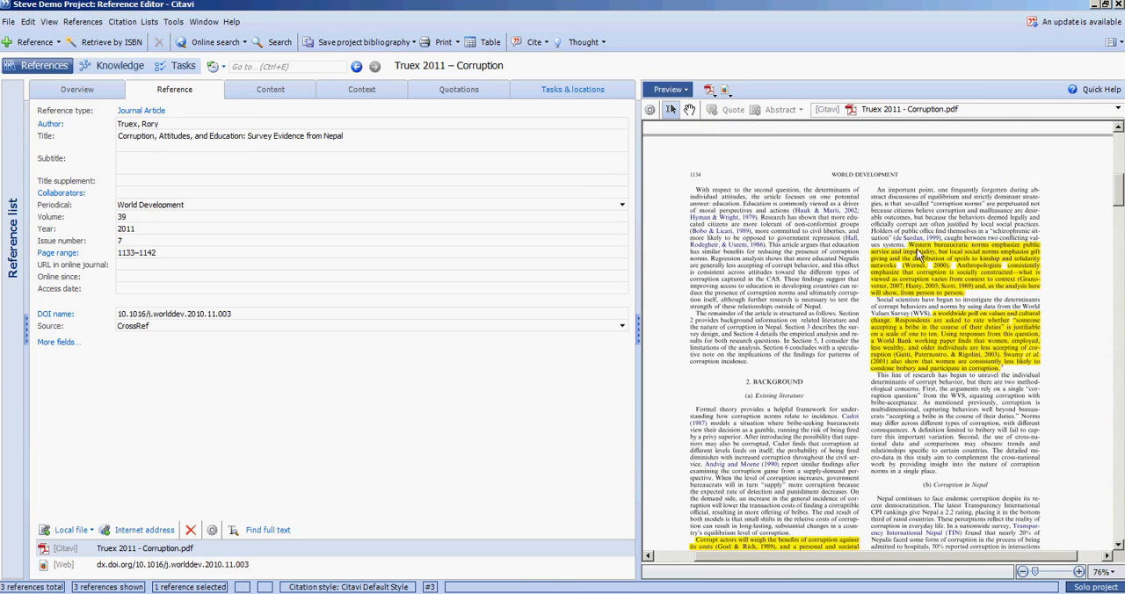
Select a passage in the previewed PDF and open the PDF in Adobe Reader from its context menu
{"action": "left_click_drag", "start_coordinate": [798, 237], "coordinate": [801, 297]}
{"action": "right_click", "coordinate": [801, 271]}
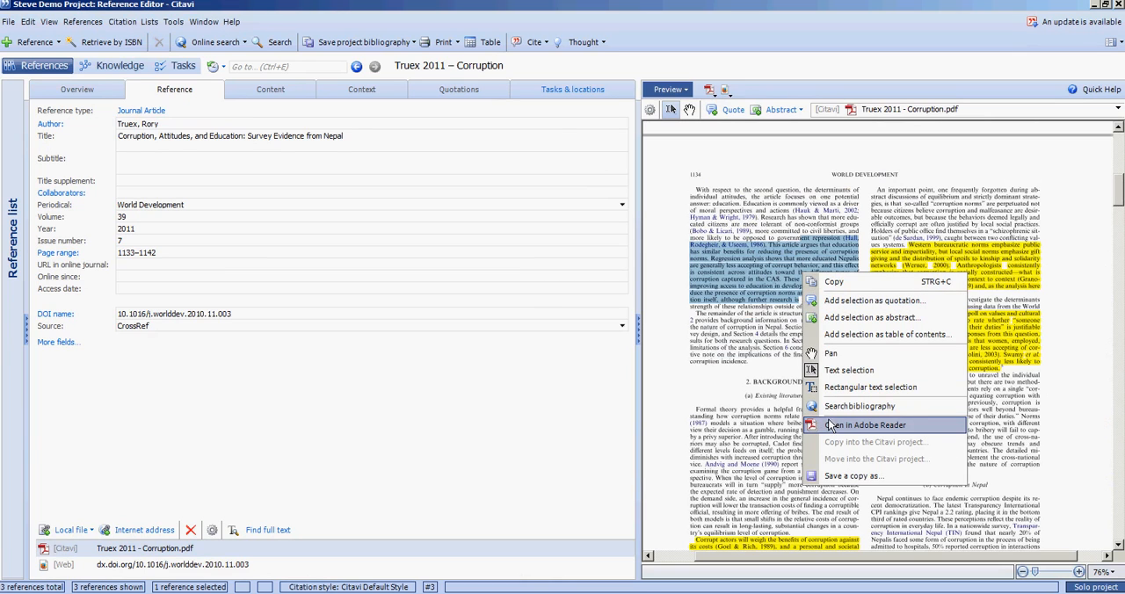
{"action": "left_click", "coordinate": [775, 318]}
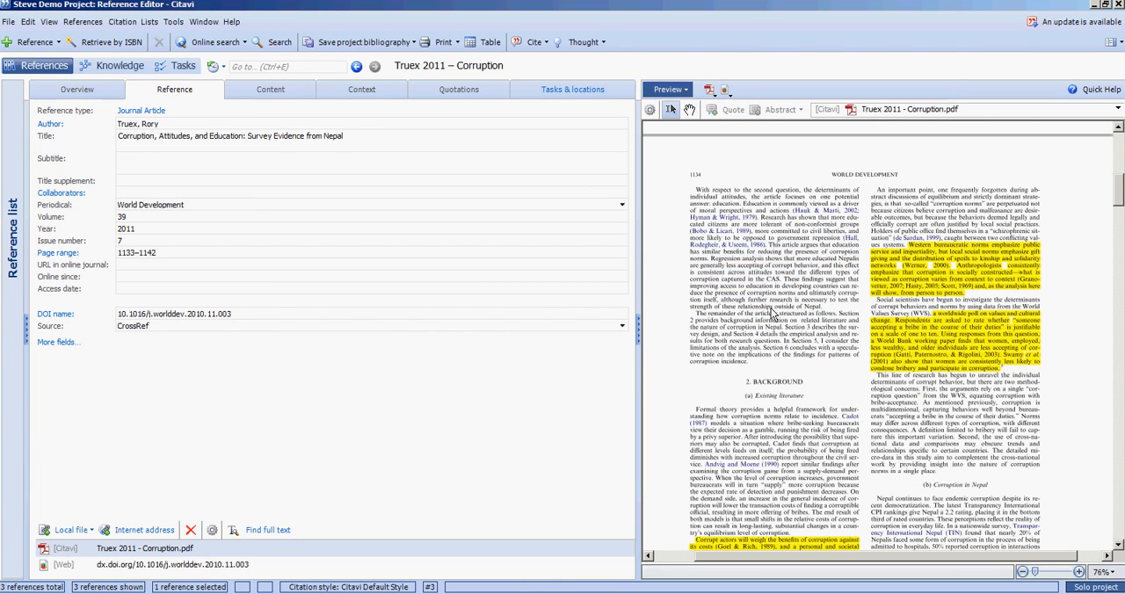
{"action": "scroll", "coordinate": [813, 285], "scroll_direction": "down", "scroll_amount": 6}
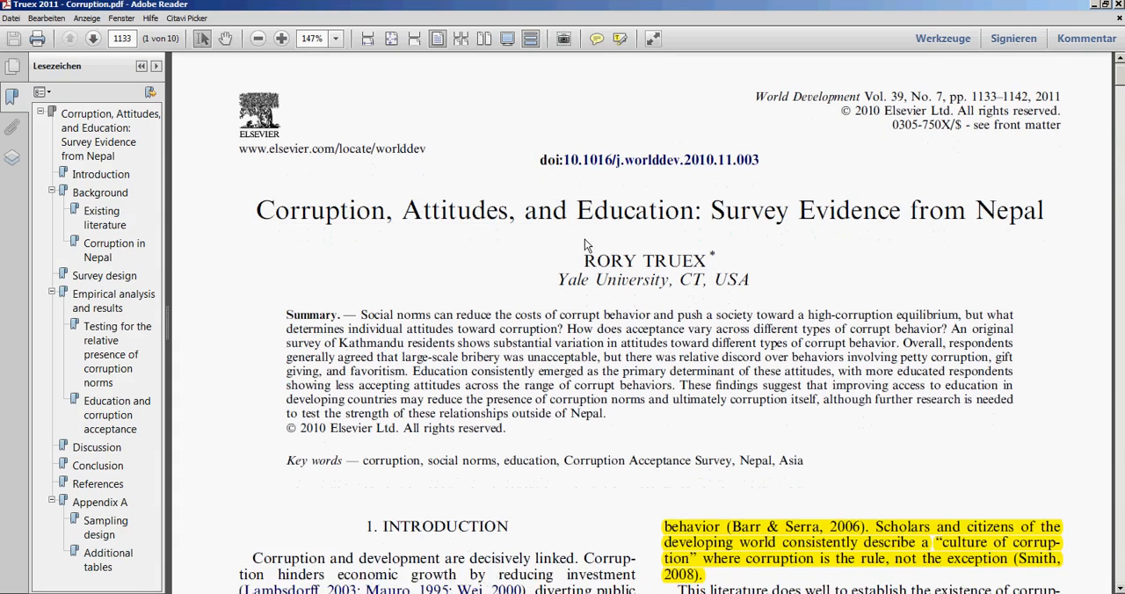
Set the Adobe Reader zoom to 125% and bring the introduction into view
{"action": "scroll", "coordinate": [580, 236], "scroll_direction": "down", "scroll_amount": 3}
{"action": "key", "text": "ctrl+1"}
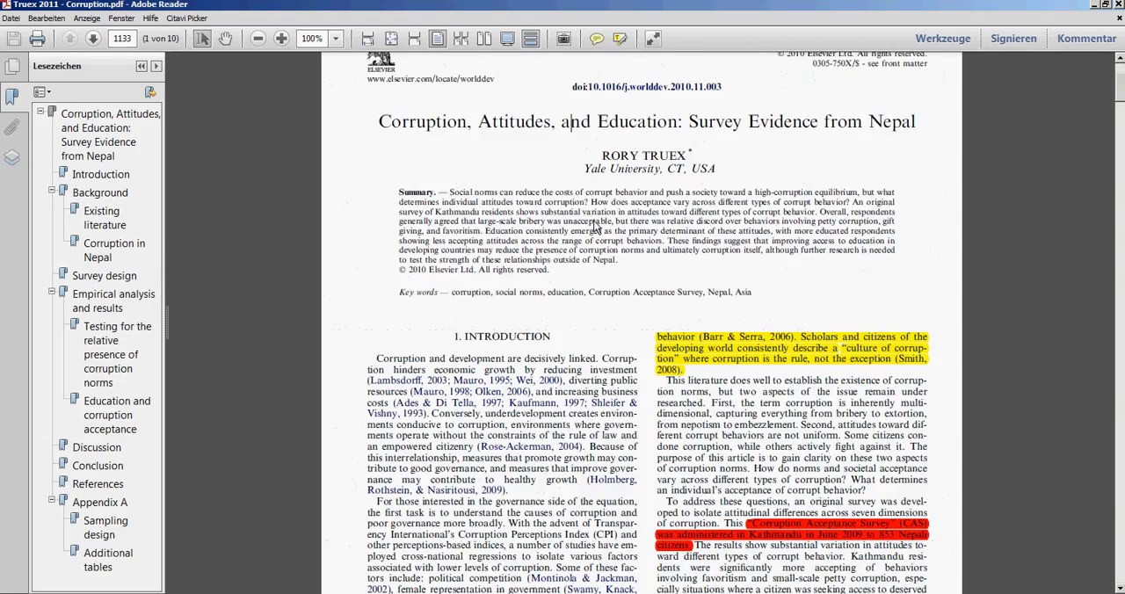
{"action": "key", "text": "ctrl+plus"}
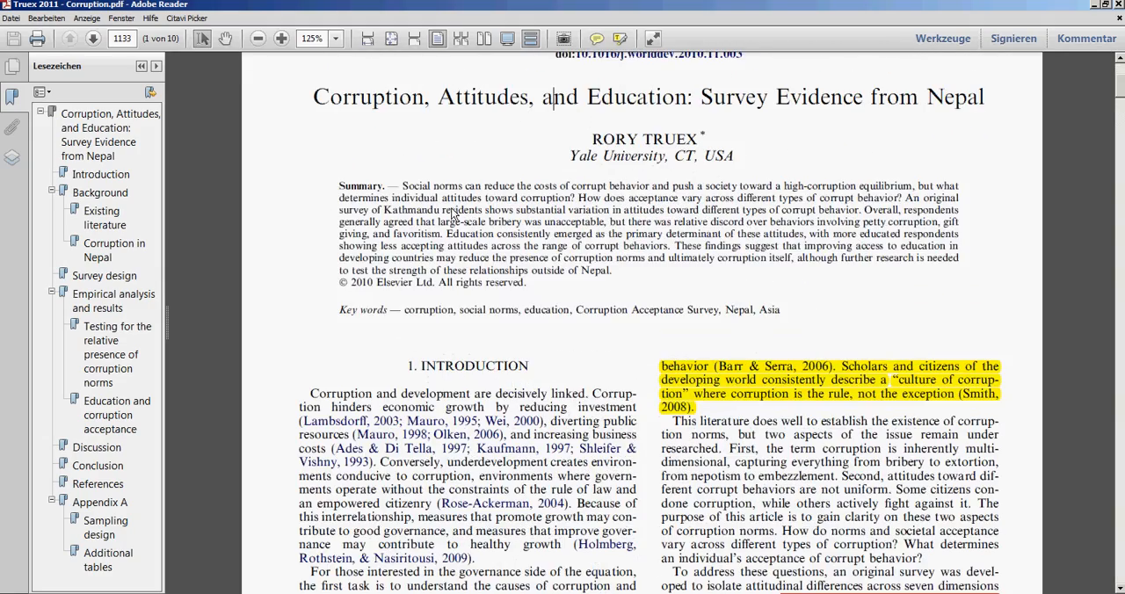
{"action": "scroll", "coordinate": [517, 192], "scroll_direction": "down", "scroll_amount": 2}
{"action": "scroll", "coordinate": [580, 233], "scroll_direction": "down", "scroll_amount": 2}
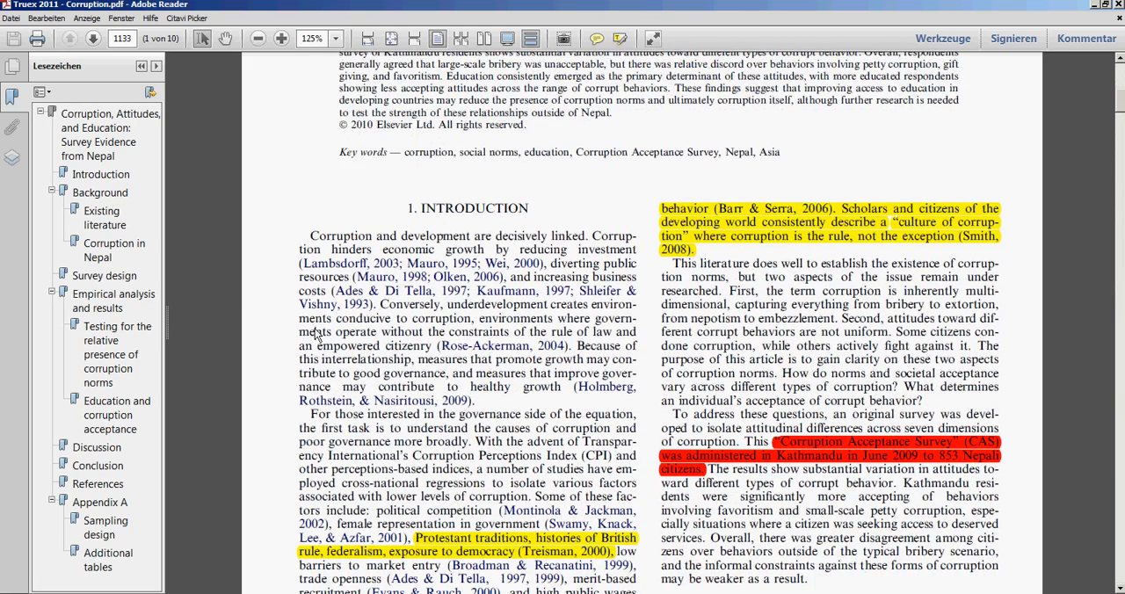
Highlight the introduction passage from "operate without the constraints" to "interested in the governance"
{"action": "left_click_drag", "start_coordinate": [315, 332], "coordinate": [491, 413]}
{"action": "left_click", "coordinate": [489, 415]}
{"action": "left_click_drag", "start_coordinate": [337, 334], "coordinate": [521, 414]}
{"action": "left_click", "coordinate": [624, 43]}
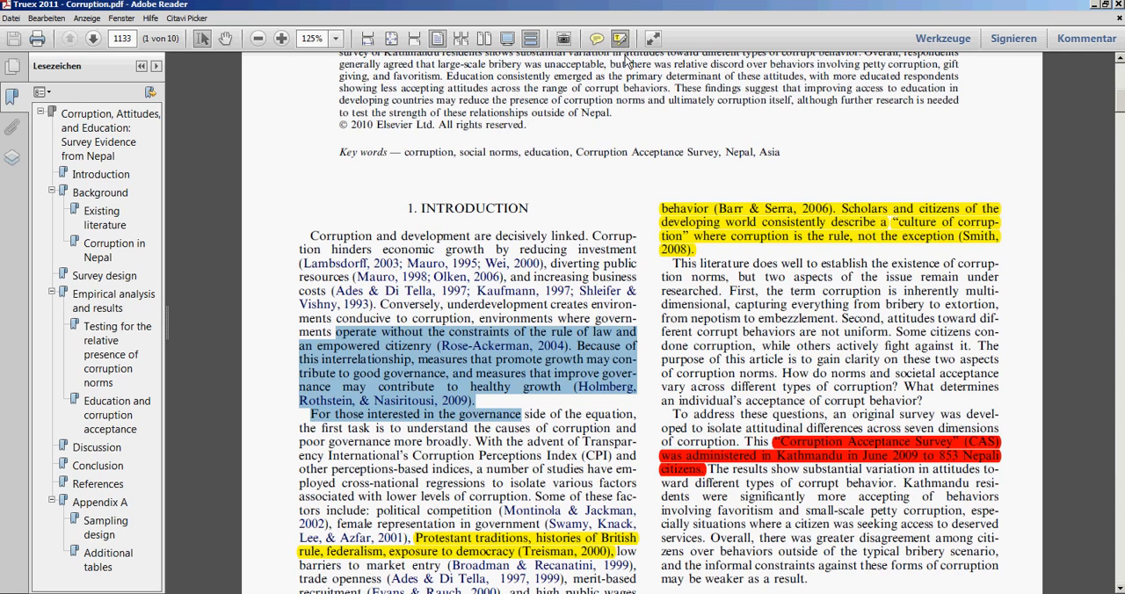
Change the new highlight's colour to green in its properties
{"action": "right_click", "coordinate": [500, 340]}
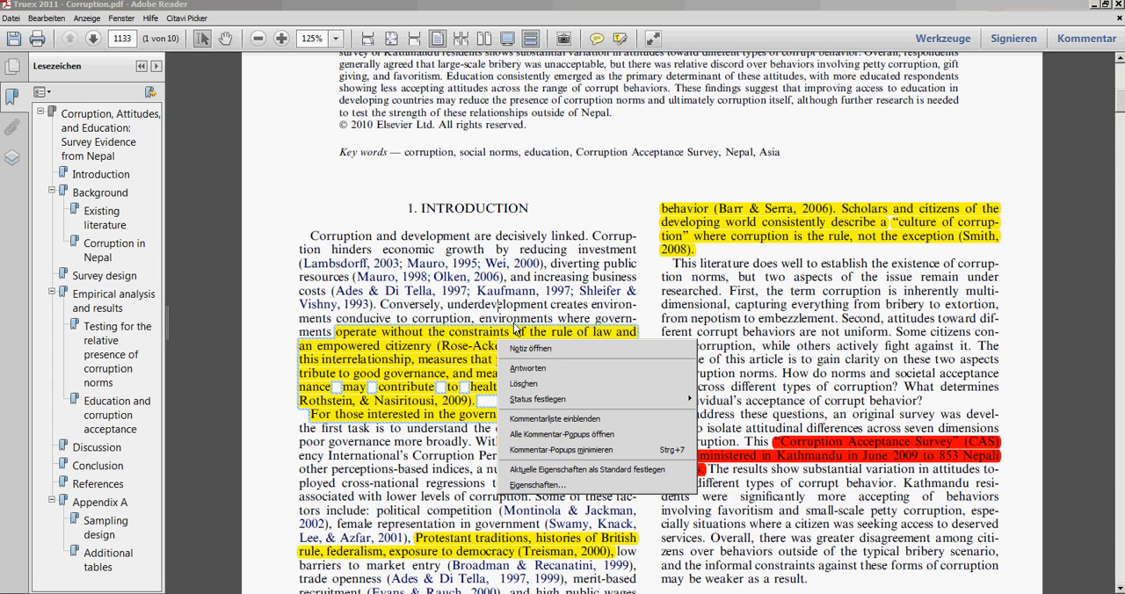
{"action": "left_click", "coordinate": [536, 484]}
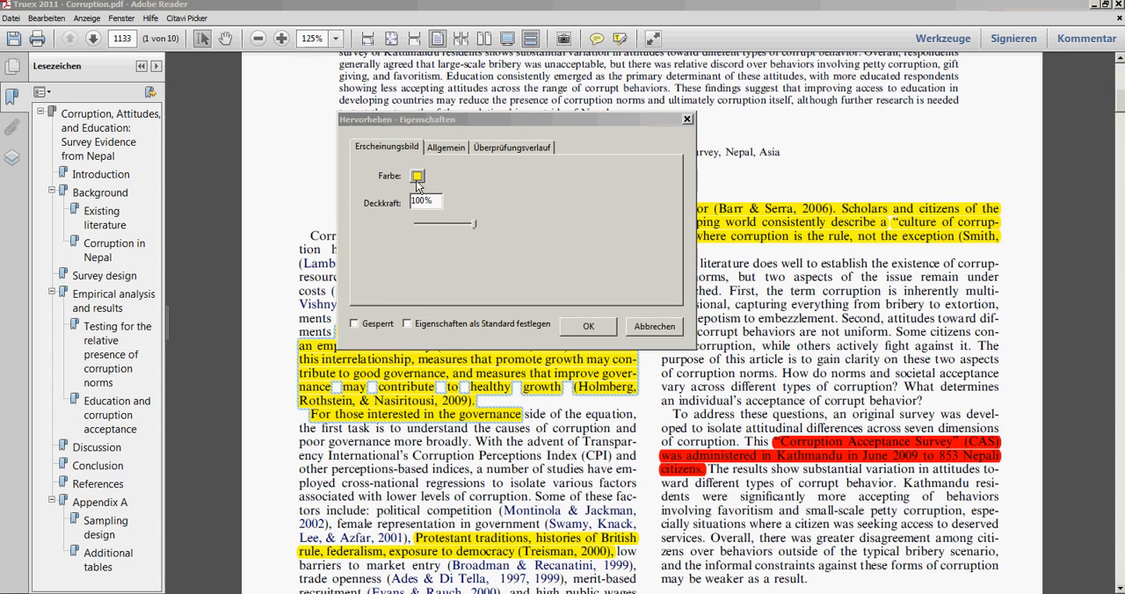
{"action": "left_click", "coordinate": [416, 176]}
{"action": "left_click", "coordinate": [452, 216]}
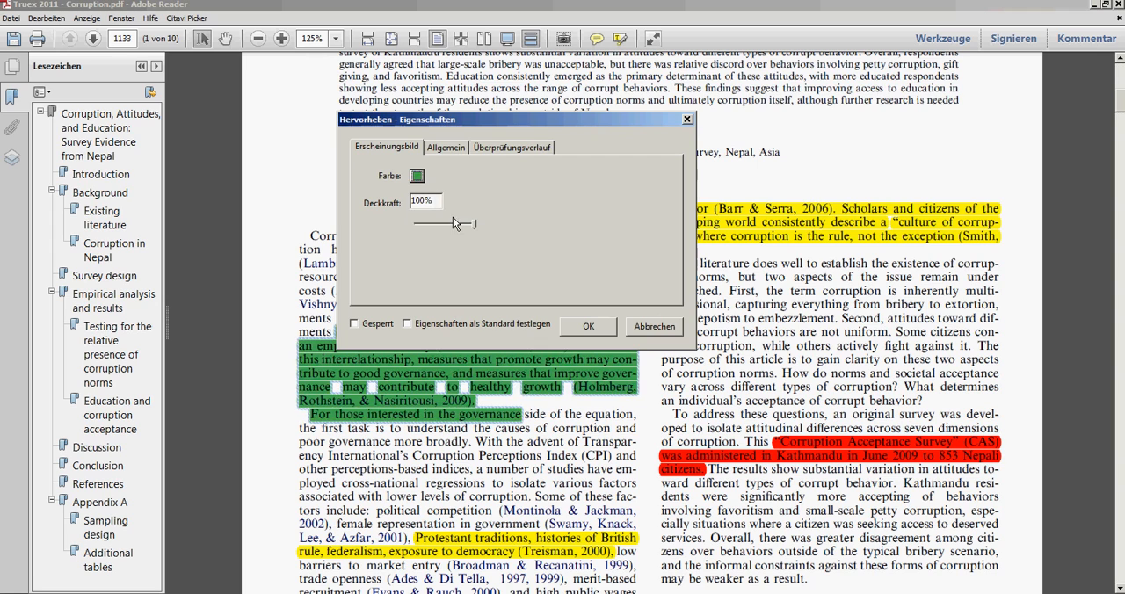
{"action": "left_click", "coordinate": [588, 326]}
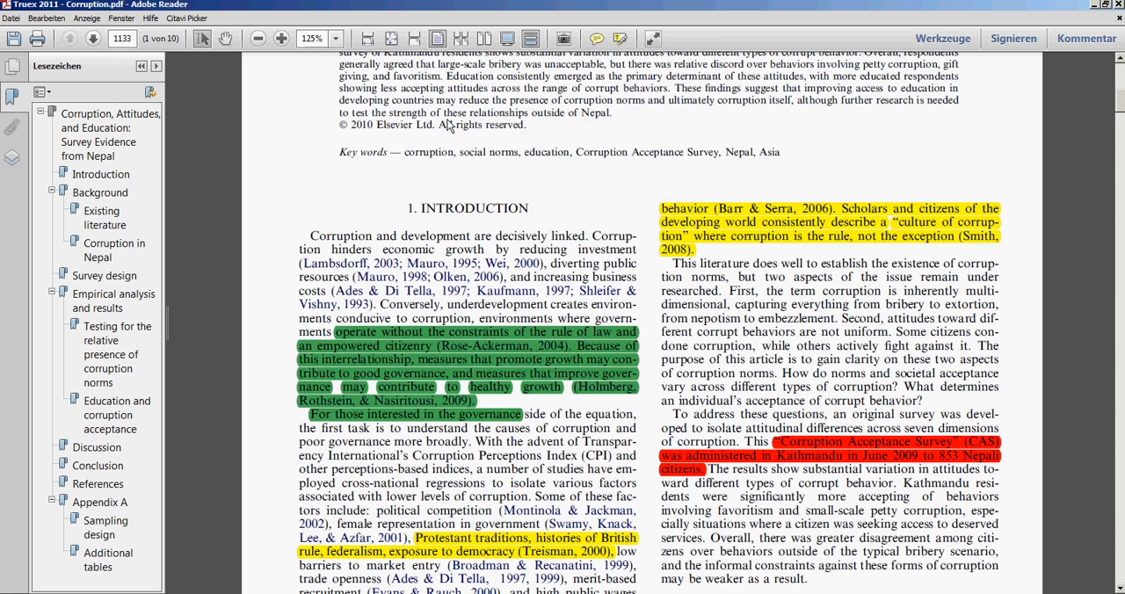
Try to save the annotated PDF over Truex 2011 - Corruption.pdf in the CitaviFiles folder
{"action": "left_click", "coordinate": [14, 39]}
{"action": "left_click", "coordinate": [20, 39]}
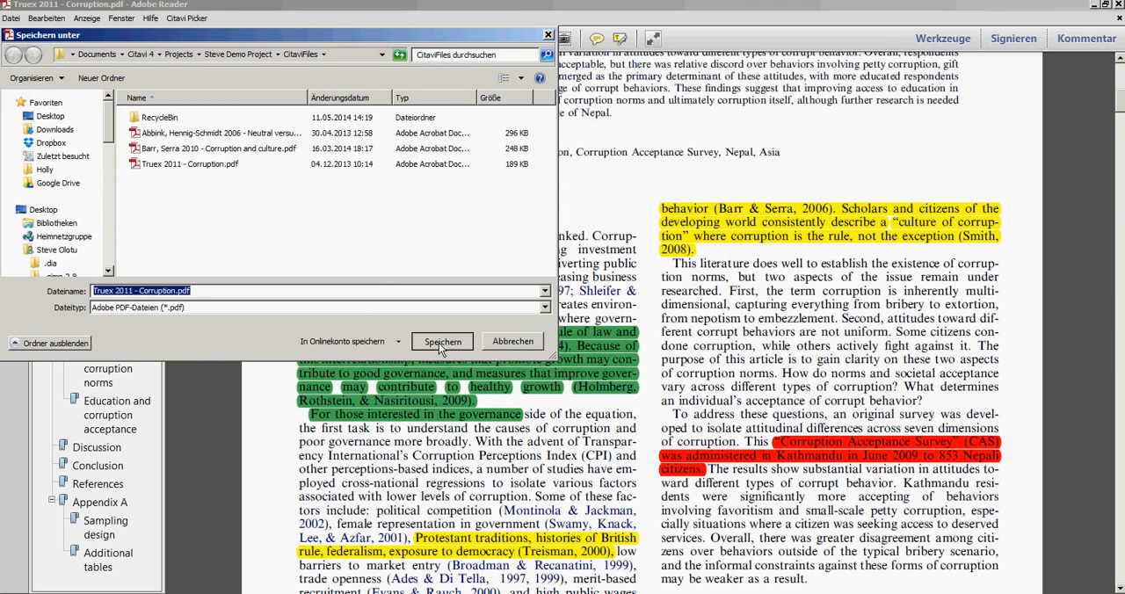
{"action": "left_click", "coordinate": [438, 342]}
{"action": "left_click", "coordinate": [592, 304]}
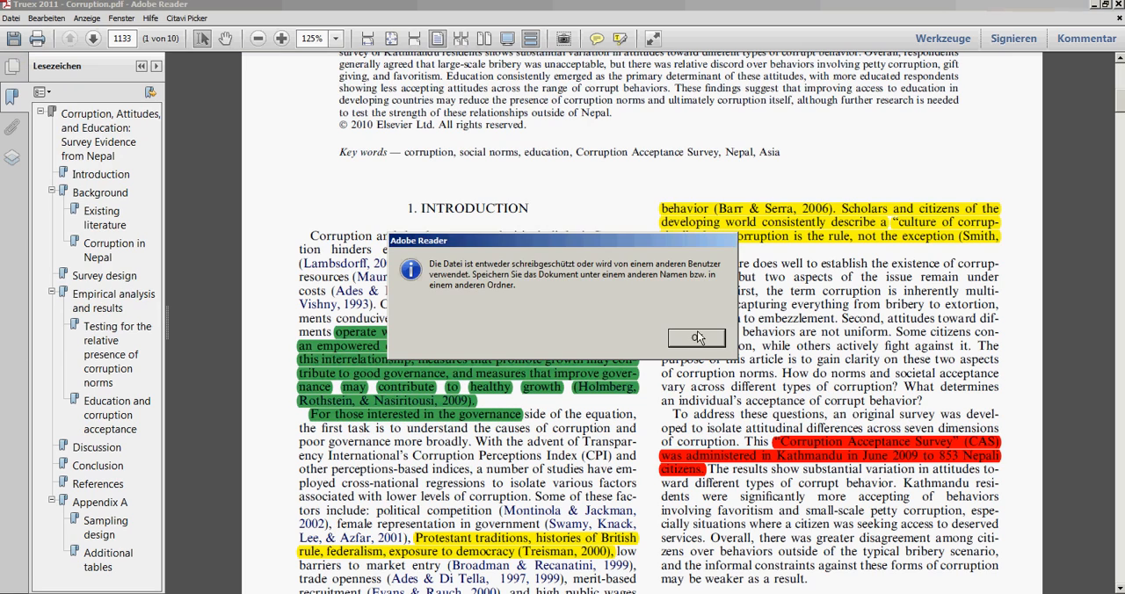
{"action": "left_click", "coordinate": [696, 340]}
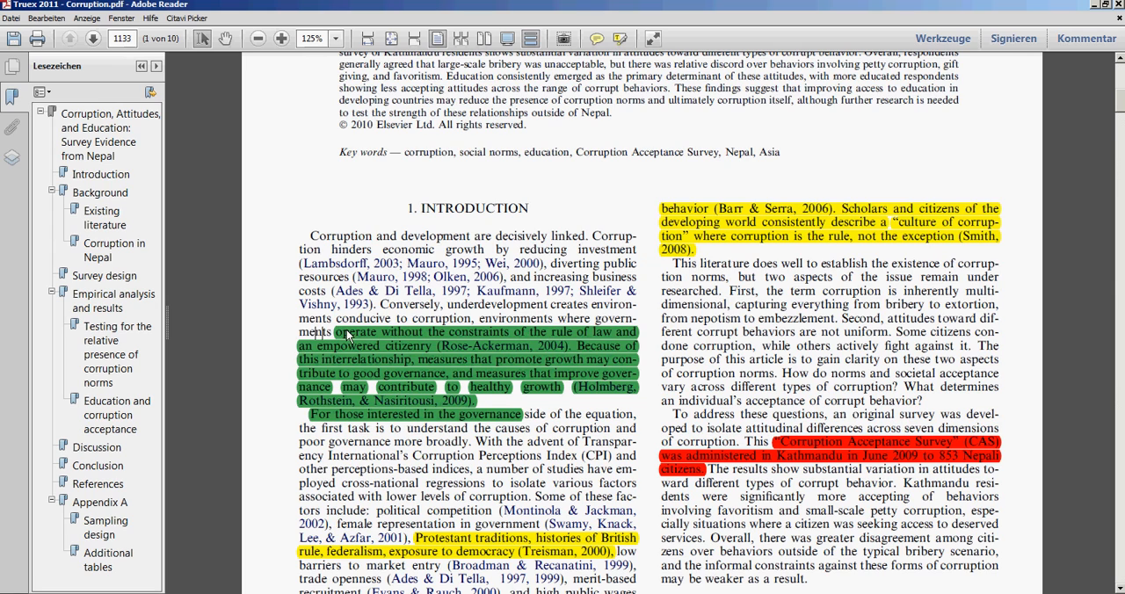
Close Adobe Reader without saving the changes to the PDF
{"action": "left_click_drag", "start_coordinate": [372, 347], "coordinate": [569, 444]}
{"action": "left_click", "coordinate": [566, 444]}
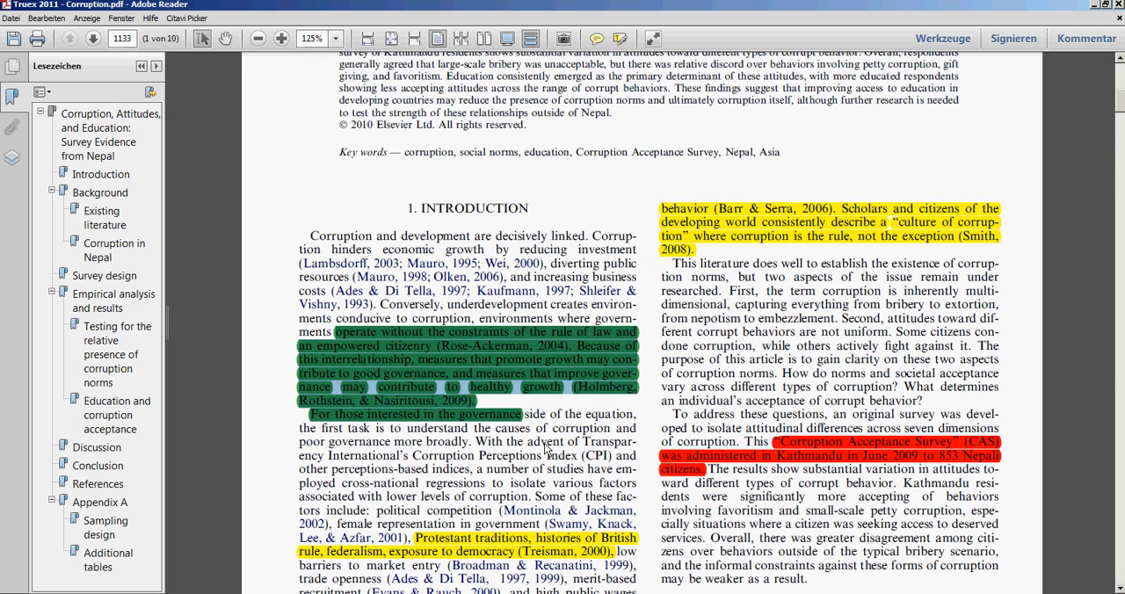
{"action": "scroll", "coordinate": [551, 339], "scroll_direction": "up", "scroll_amount": 3}
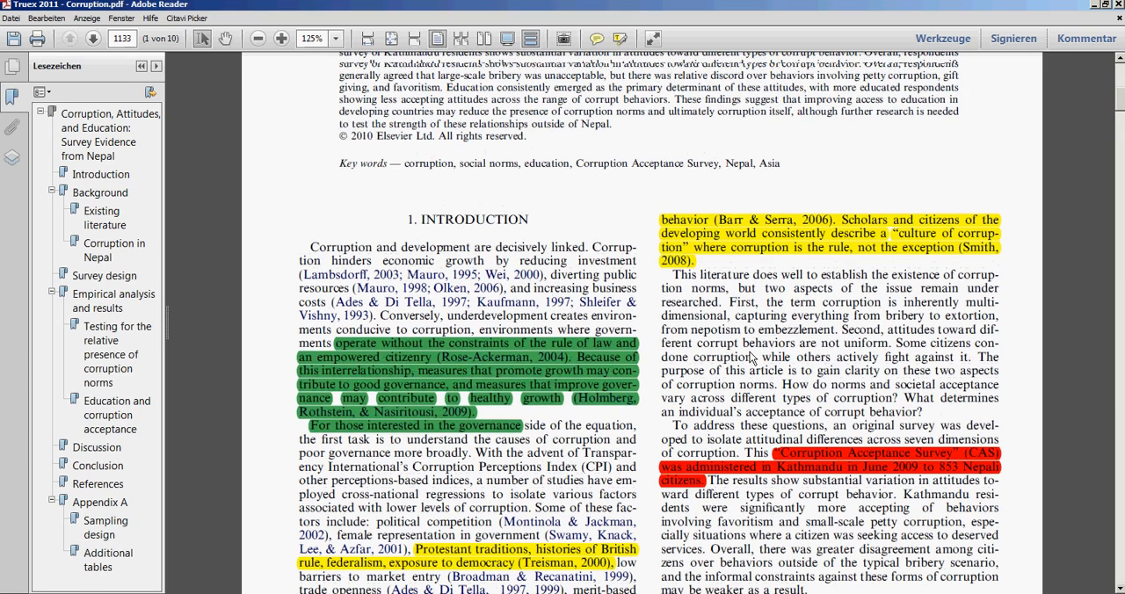
{"action": "scroll", "coordinate": [552, 338], "scroll_direction": "up", "scroll_amount": 4}
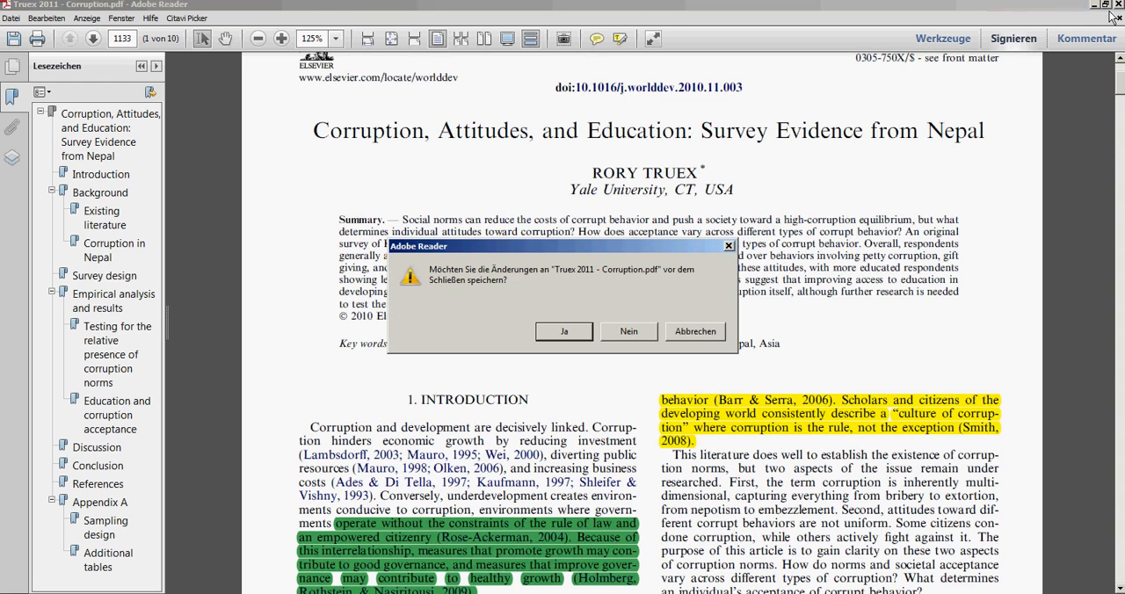
{"action": "left_click", "coordinate": [647, 331]}
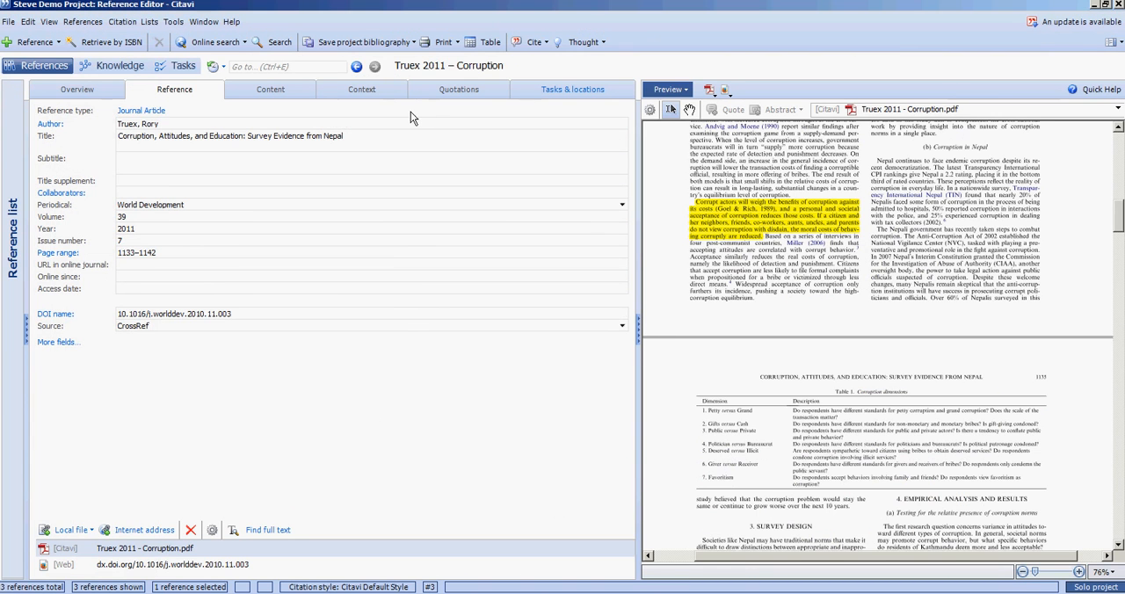
Open the Quotations tab of the reference
{"action": "left_click", "coordinate": [453, 96]}
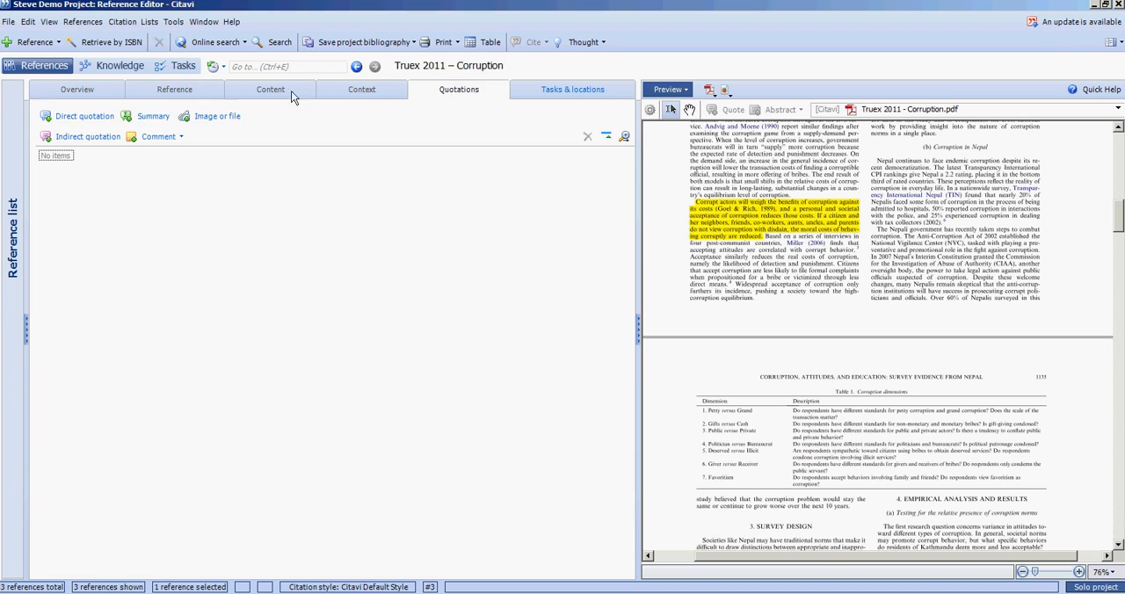
Create a new direct quotation for the reference and paste the copied passage as its text
{"action": "left_click", "coordinate": [91, 123]}
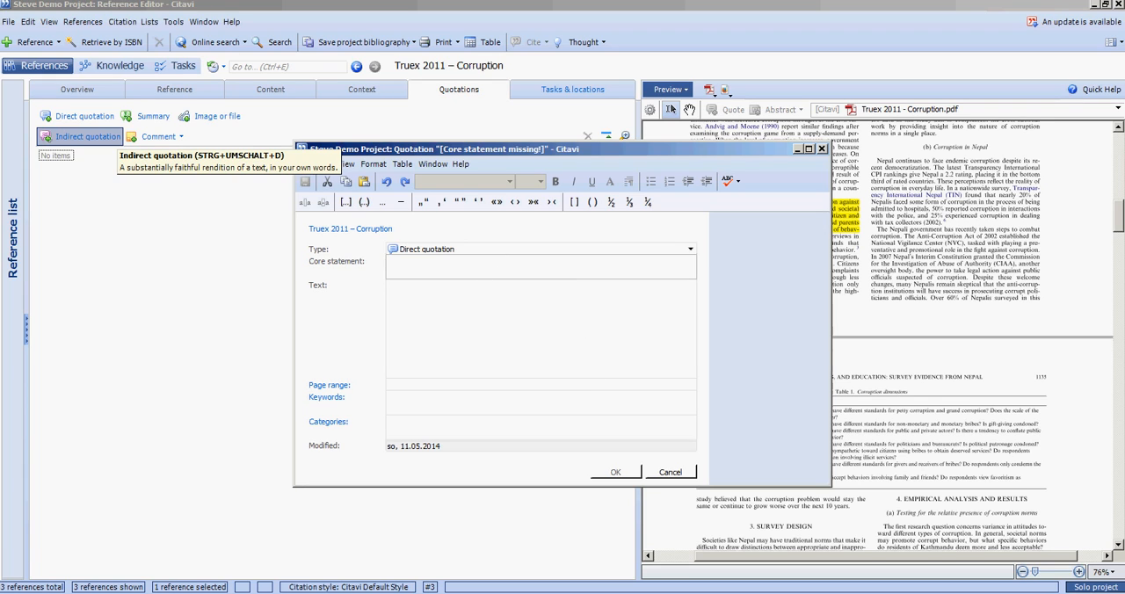
{"action": "left_click", "coordinate": [115, 137]}
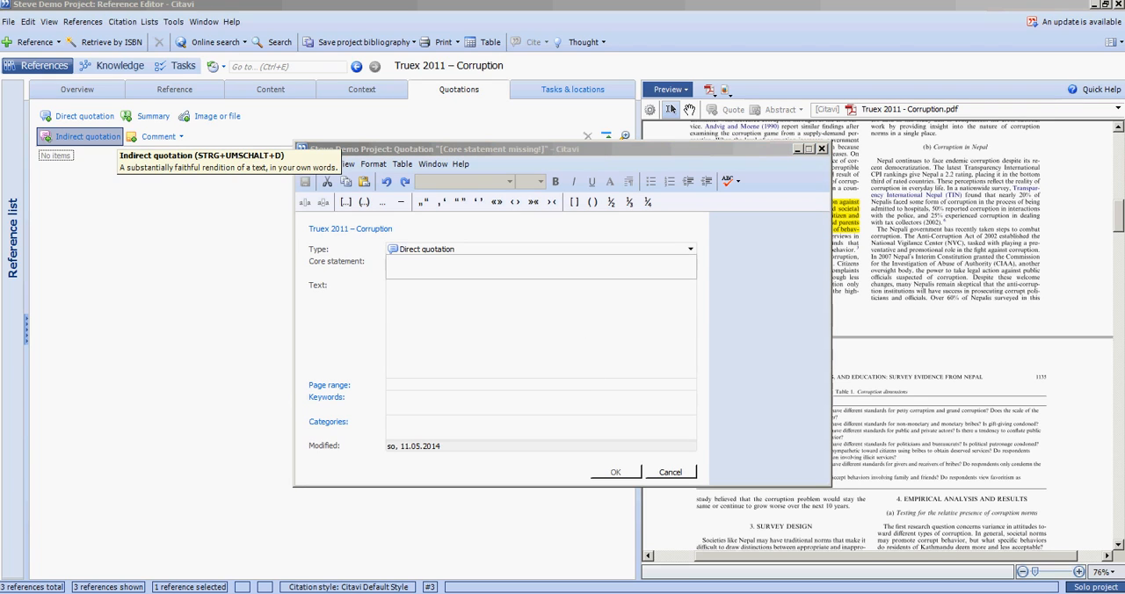
{"action": "left_click", "coordinate": [364, 304]}
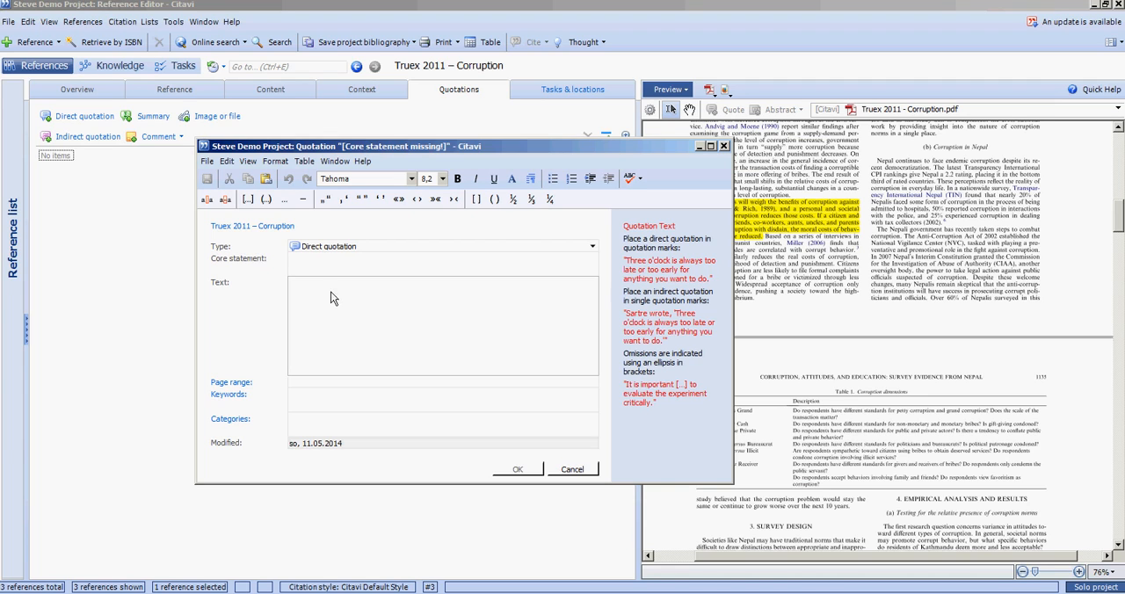
{"action": "key", "text": "ctrl+v"}
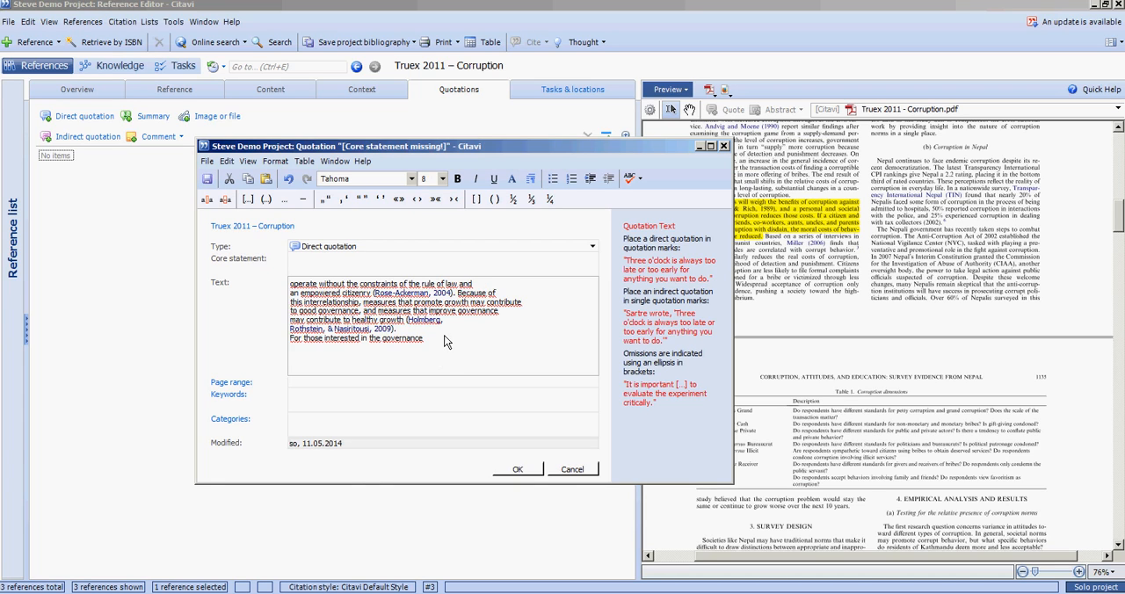
Remove the line breaks inside the pasted quotation text so it flows as one paragraph
{"action": "left_click", "coordinate": [561, 308]}
{"action": "key", "text": "Delete"}
{"action": "key", "text": "Delete"}
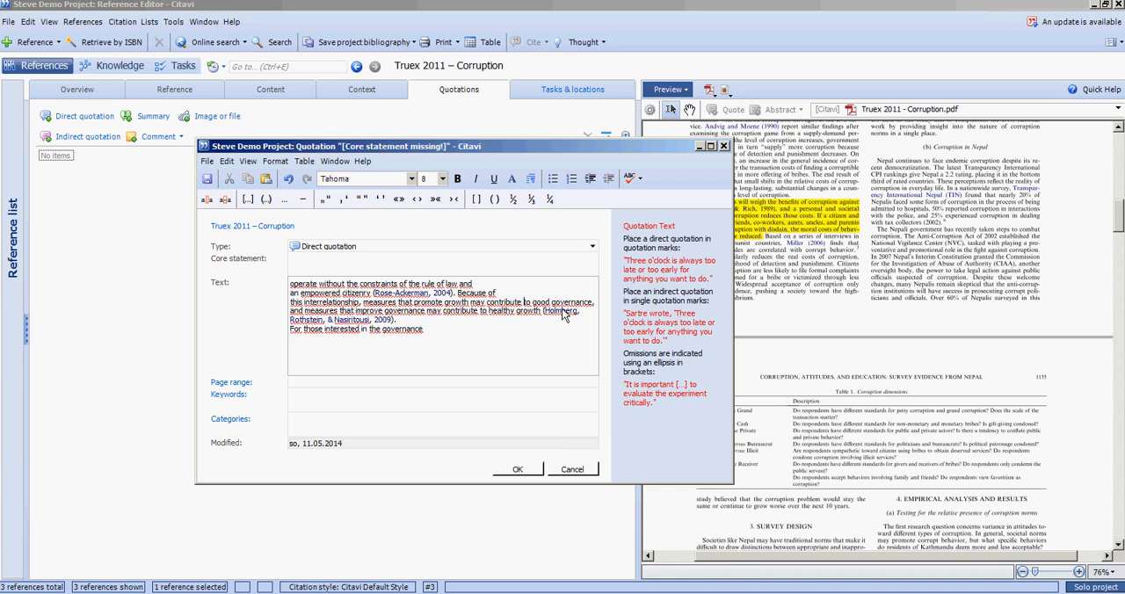
{"action": "key", "text": "Up"}
{"action": "key", "text": "Delete"}
{"action": "key", "text": "Up"}
{"action": "key", "text": "Delete"}
{"action": "key", "text": "Down"}
{"action": "key", "text": "Down"}
{"action": "key", "text": "Down"}
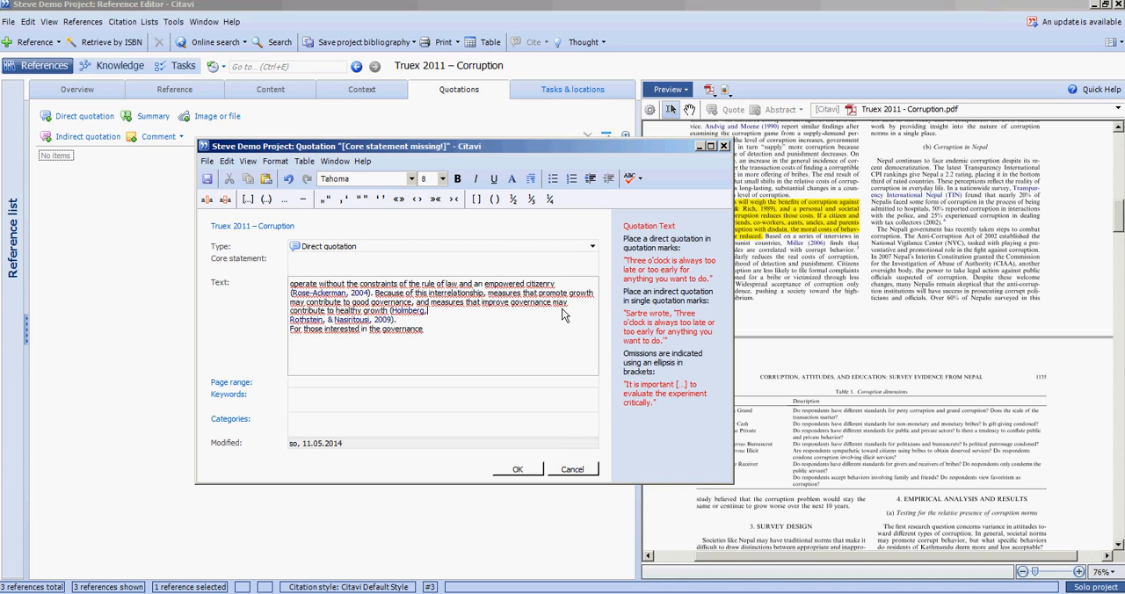
{"action": "key", "text": "Delete"}
{"action": "key", "text": "Down"}
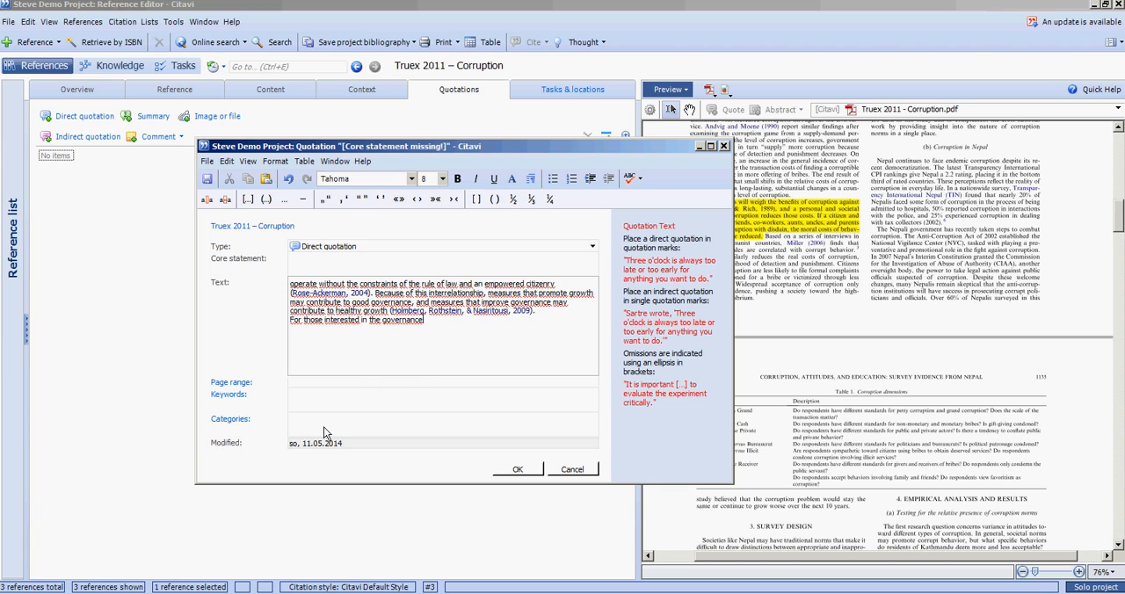
Replace the core statement with "corruption is bad for growth"
{"action": "left_click", "coordinate": [354, 272]}
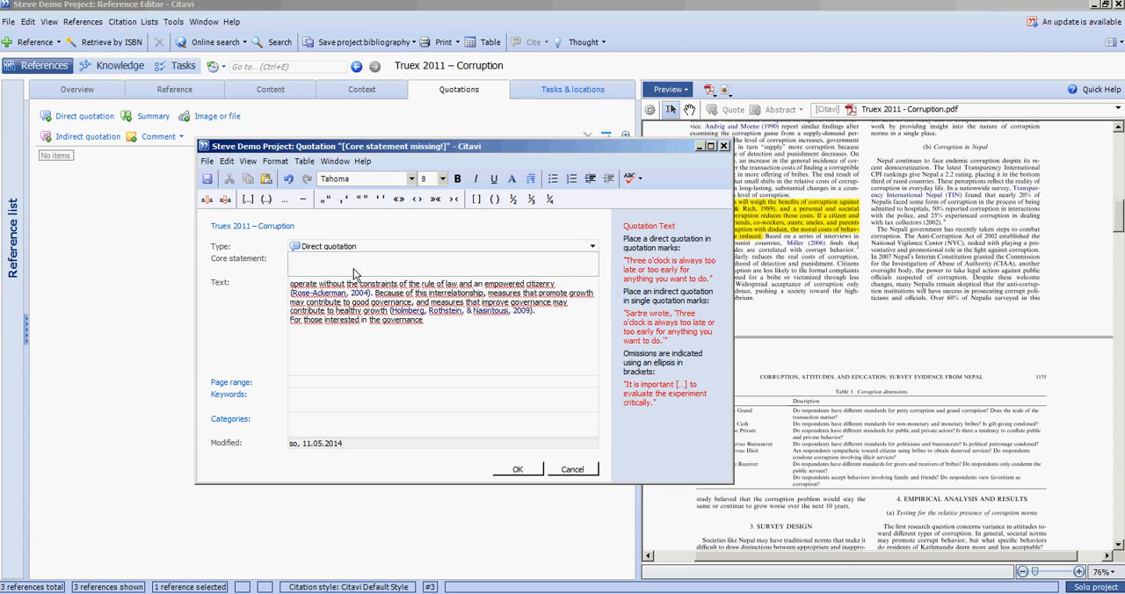
{"action": "left_click_drag", "start_coordinate": [475, 264], "coordinate": [252, 260]}
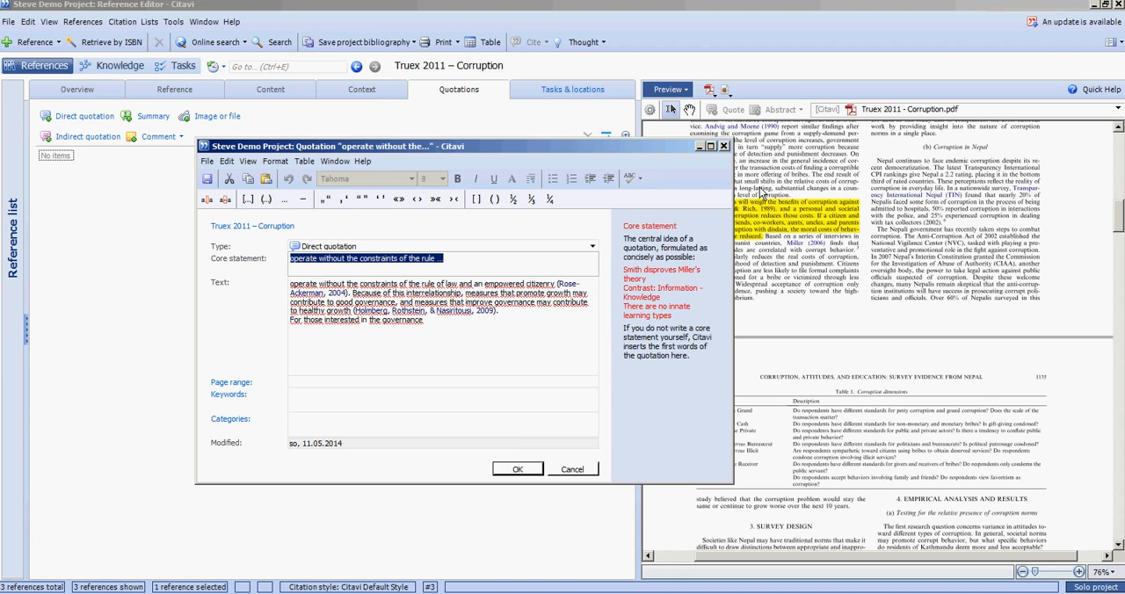
{"action": "type", "text": "corruption is bad for growth"}
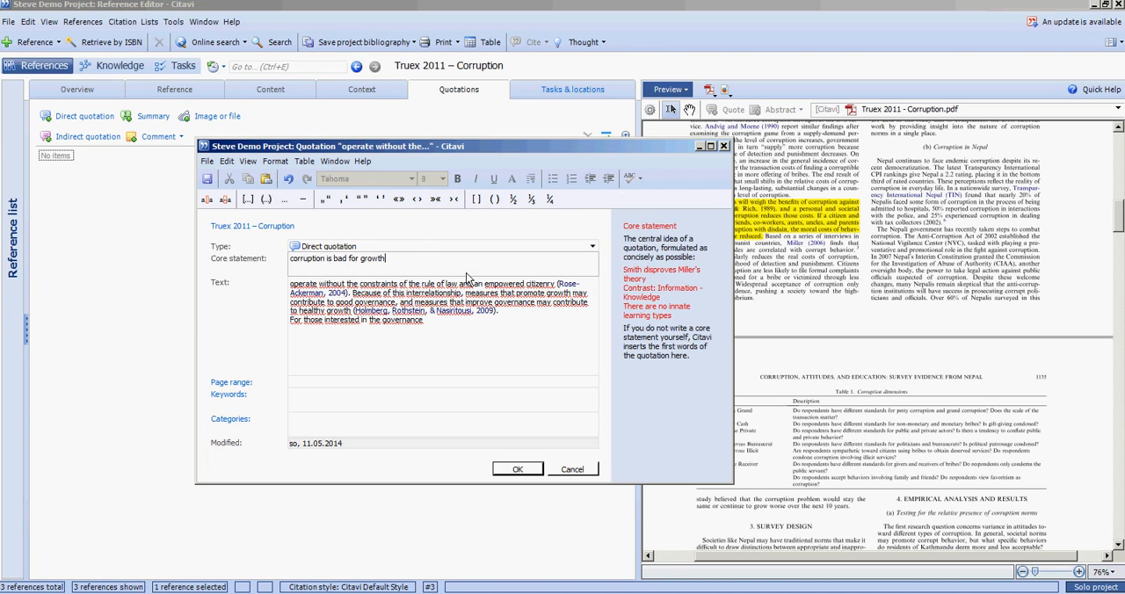
Make the end of the quotation text, from "Holmberg, Rothstein" through "For those interested in the governance", bold
{"action": "left_click", "coordinate": [414, 305]}
{"action": "left_click_drag", "start_coordinate": [354, 307], "coordinate": [445, 329]}
{"action": "left_click", "coordinate": [456, 178]}
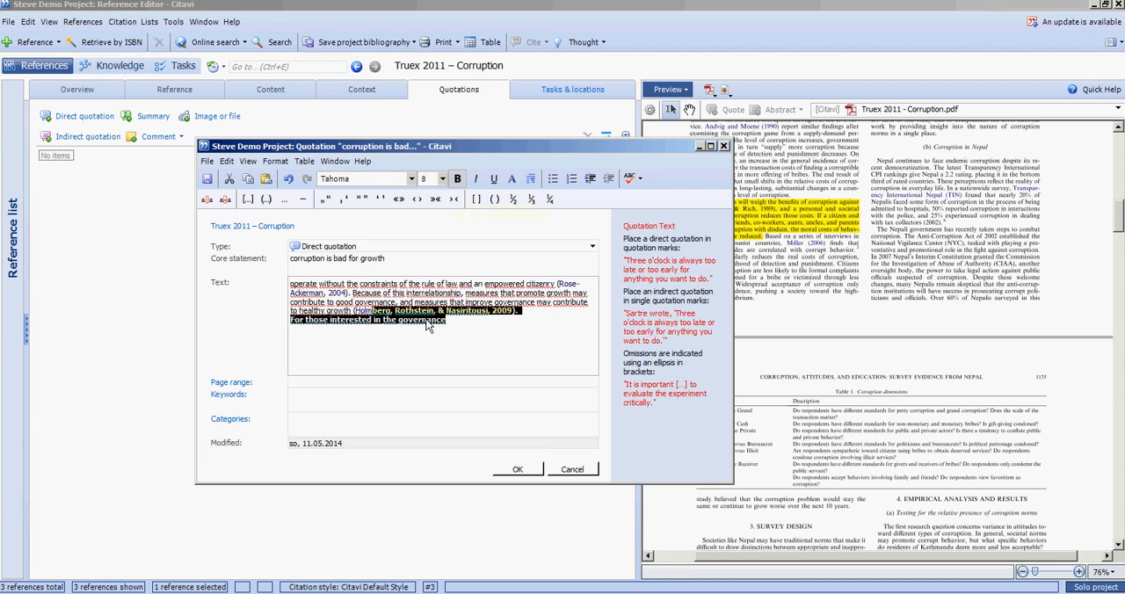
{"action": "left_click", "coordinate": [451, 324]}
Enter 1133 as the quotation's page range
{"action": "left_click", "coordinate": [385, 382]}
{"action": "type", "text": "1-"}
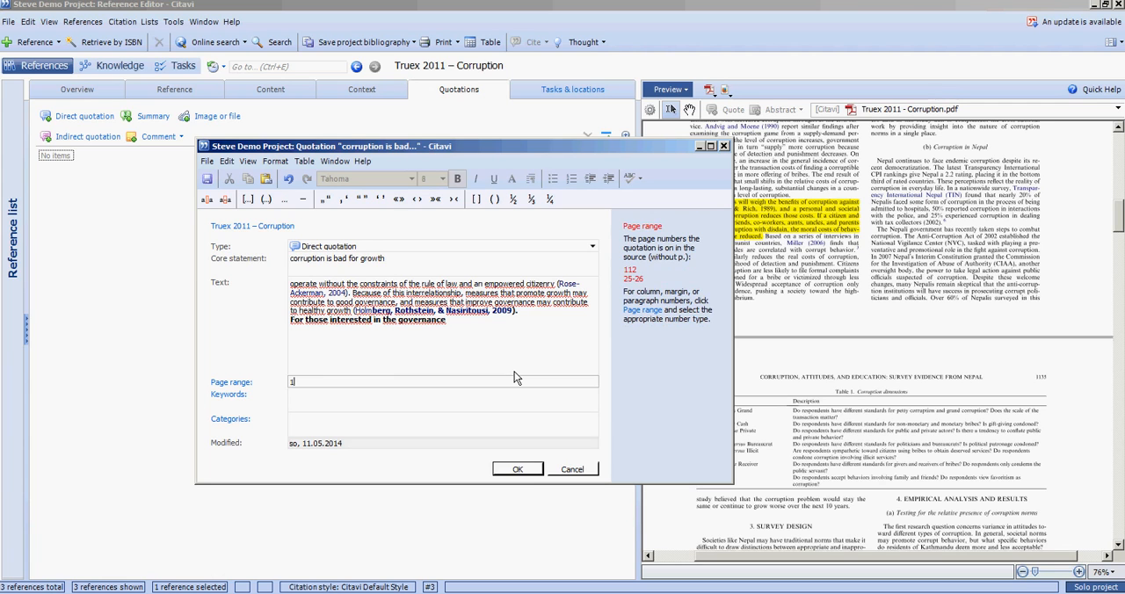
{"action": "left_click", "coordinate": [1115, 218]}
{"action": "left_click_drag", "start_coordinate": [1115, 224], "coordinate": [1116, 151]}
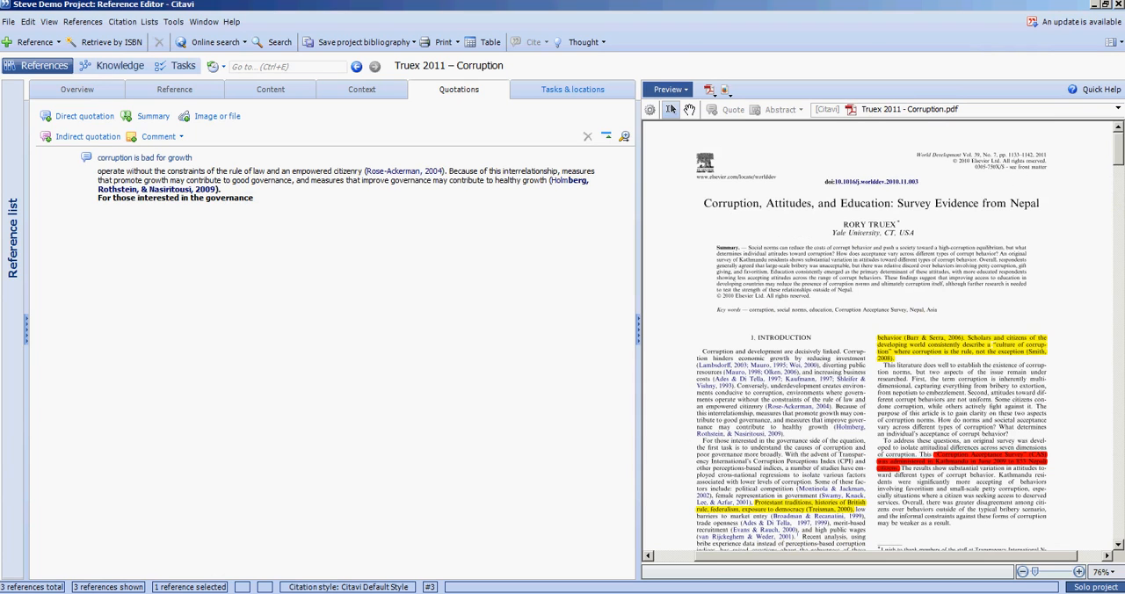
{"action": "double_click", "coordinate": [352, 180]}
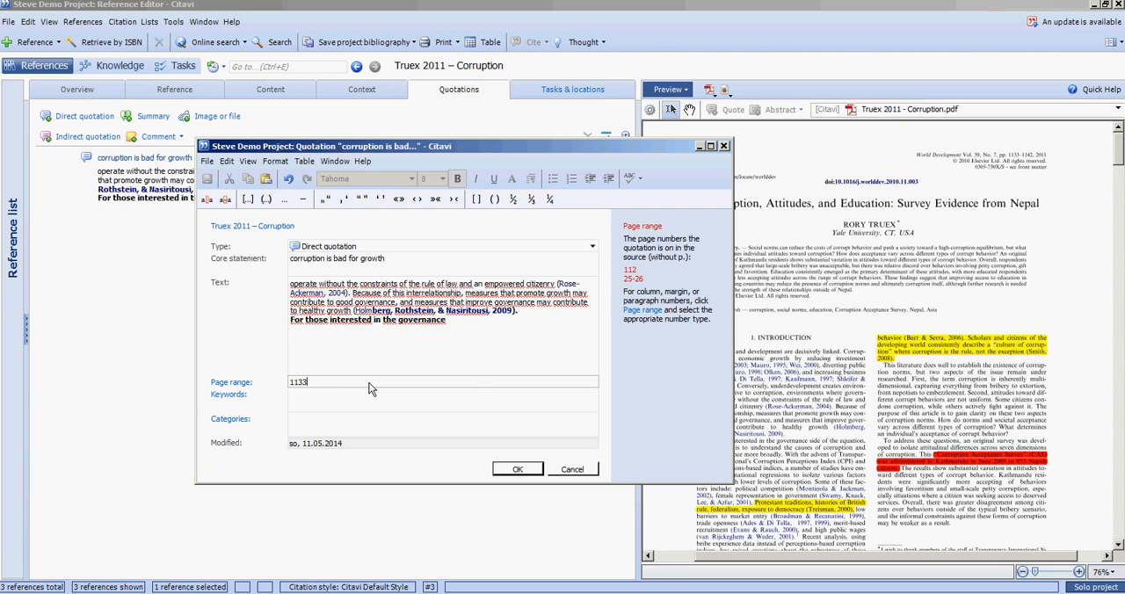
Try to add the keyword Corruption to the quotation
{"action": "left_click", "coordinate": [404, 401]}
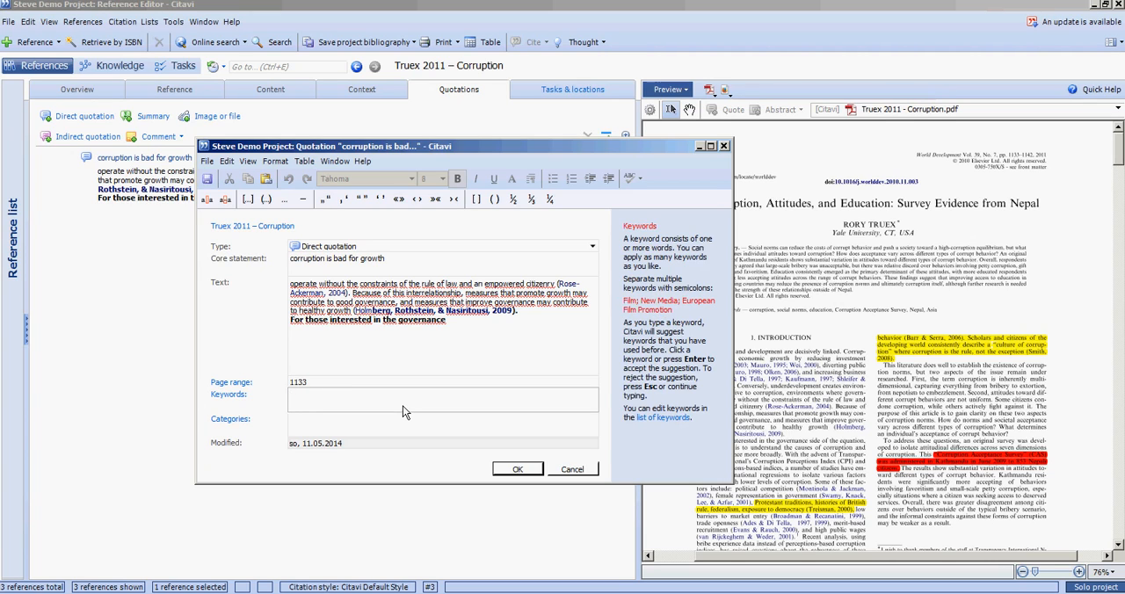
{"action": "type", "text": "corru"}
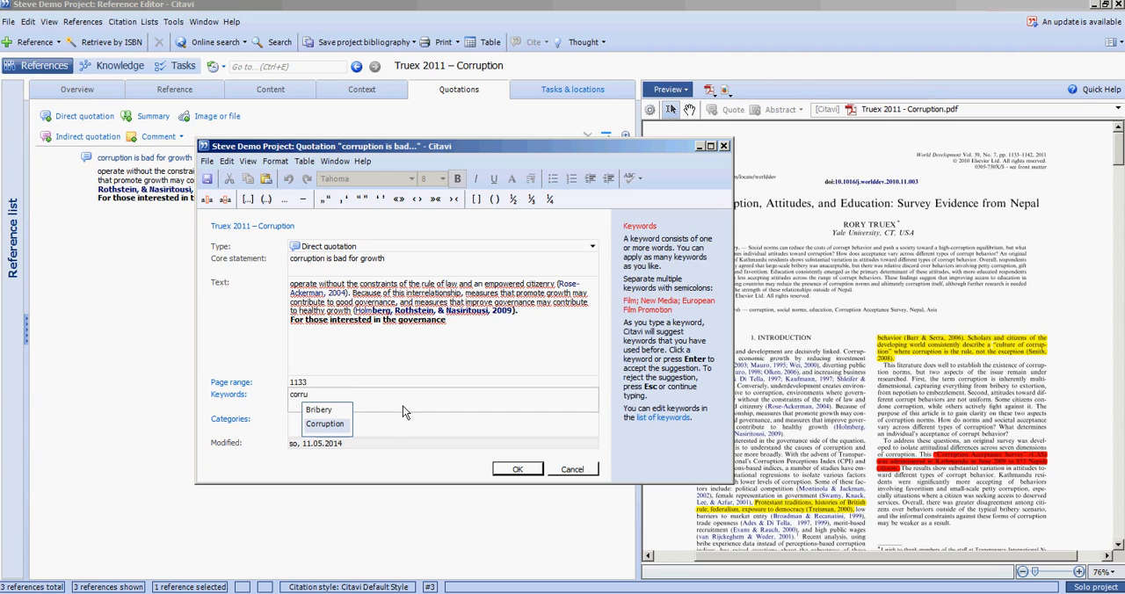
{"action": "left_click", "coordinate": [355, 398]}
{"action": "double_click", "coordinate": [356, 398]}
{"action": "key", "text": "BackSpace"}
{"action": "left_click", "coordinate": [332, 426]}
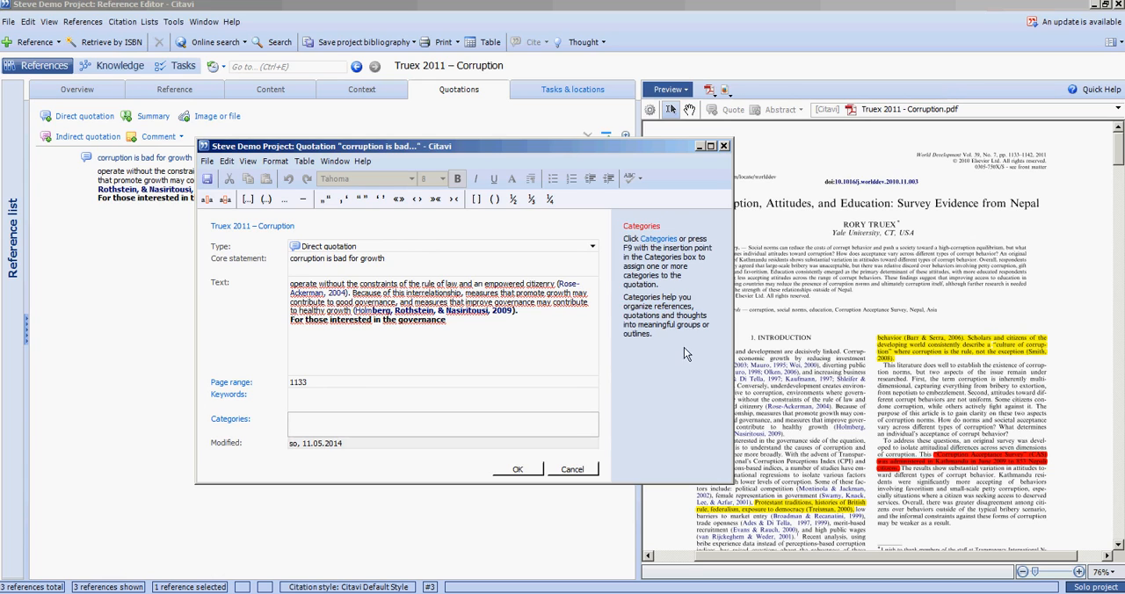
{"action": "left_click", "coordinate": [239, 418]}
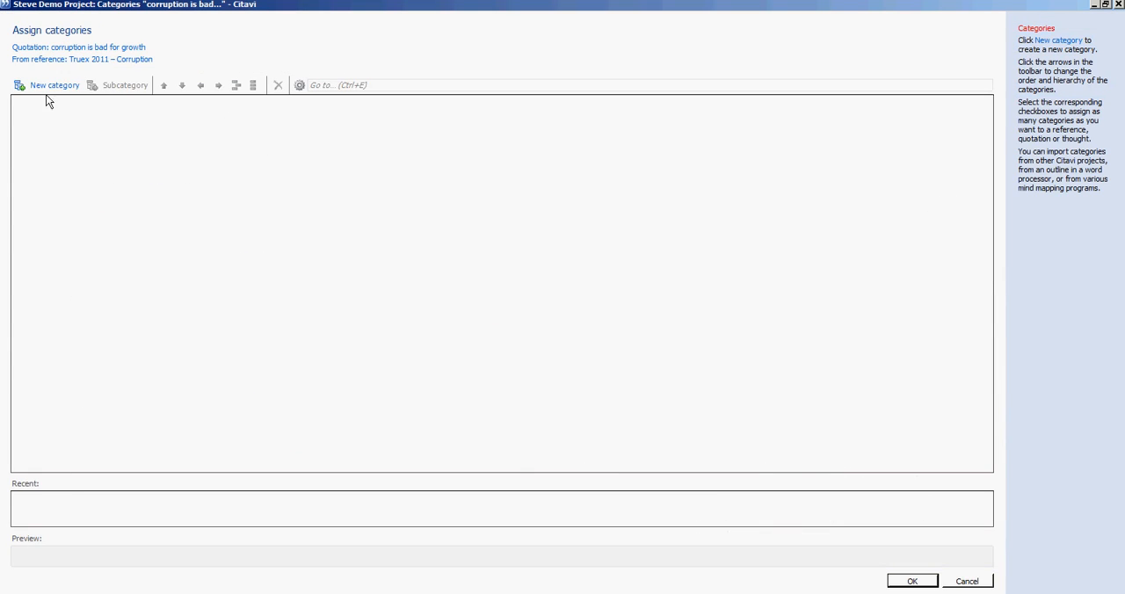
{"action": "left_click", "coordinate": [1118, 4]}
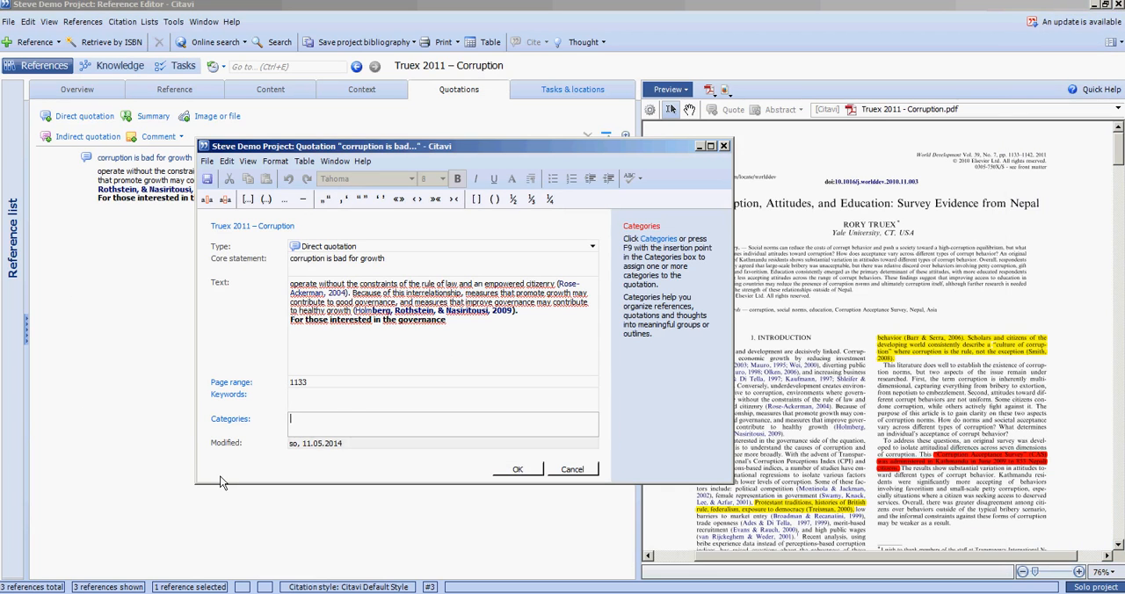
{"action": "left_click", "coordinate": [516, 471]}
Create a new category named corruption, assign it to the quotation, and save the quotation
{"action": "left_click", "coordinate": [234, 418]}
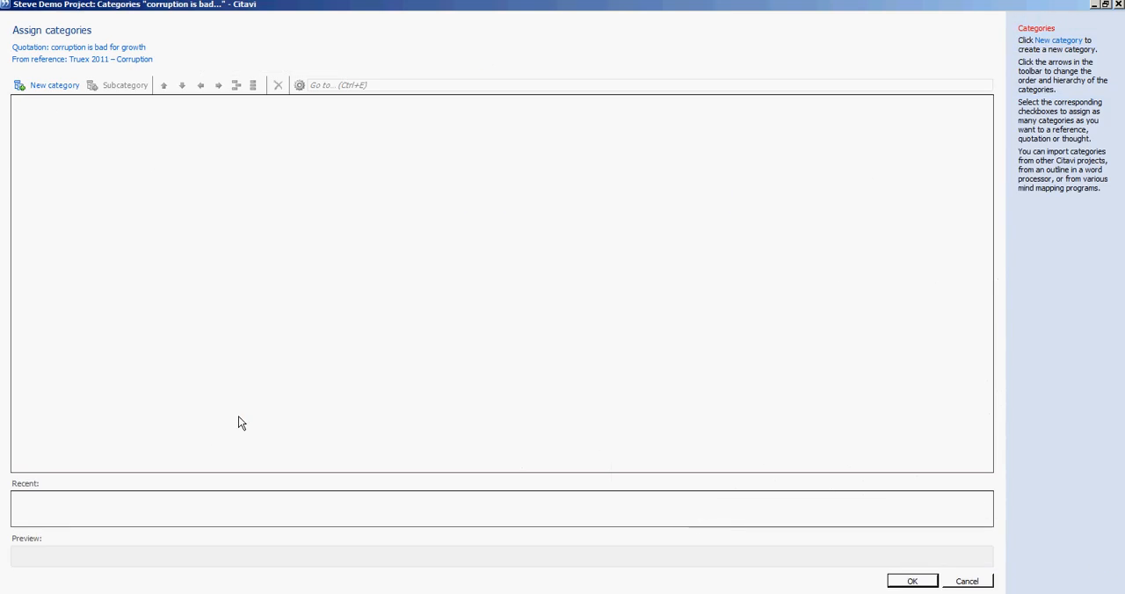
{"action": "left_click", "coordinate": [54, 84]}
{"action": "type", "text": "corruption"}
{"action": "key", "text": "Return"}
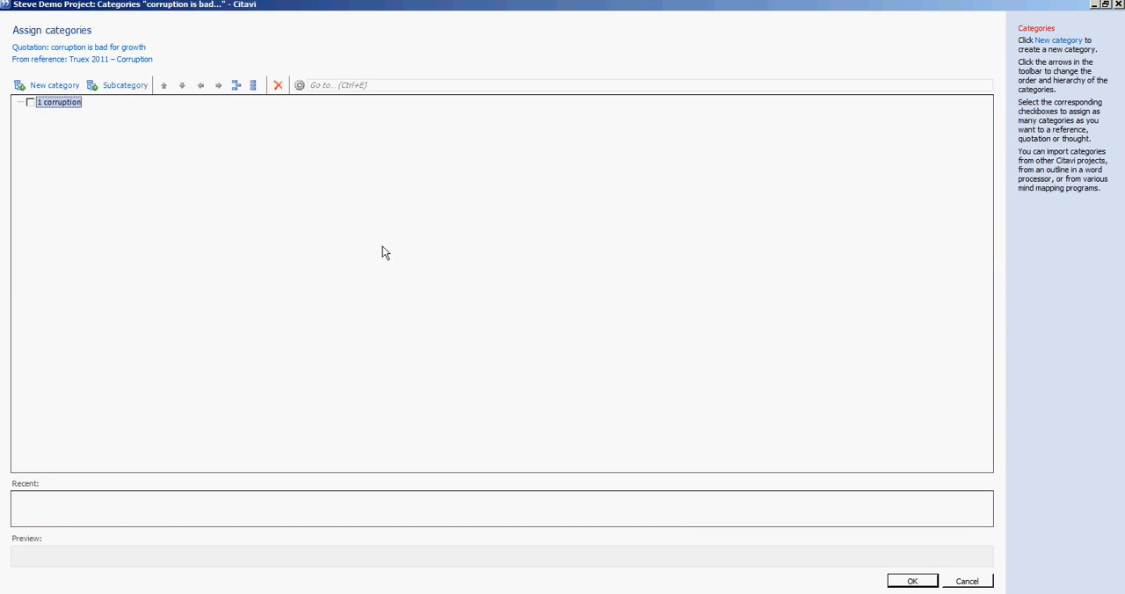
{"action": "left_click", "coordinate": [31, 103]}
{"action": "left_click", "coordinate": [911, 582]}
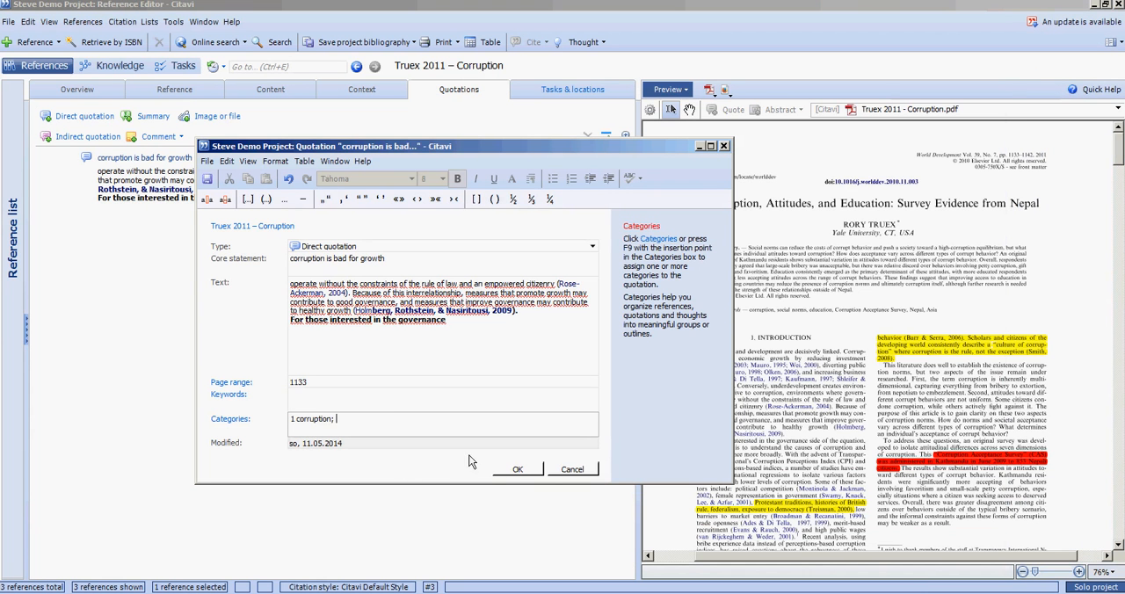
{"action": "left_click", "coordinate": [519, 470]}
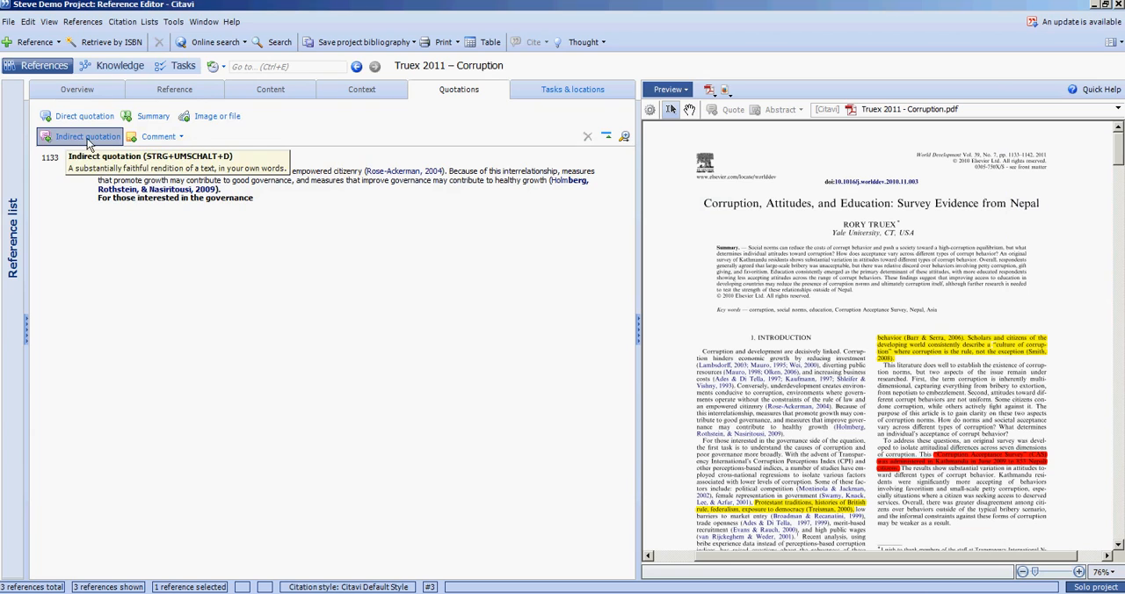
Copy the quotation with its placeholder from the quotation's context menu
{"action": "right_click", "coordinate": [135, 187]}
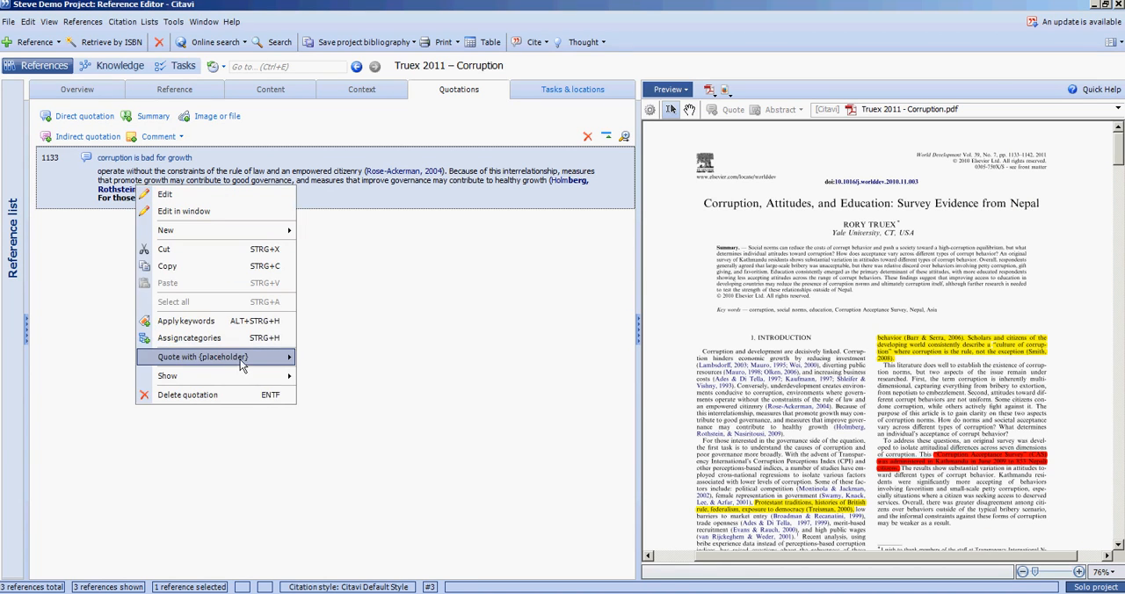
{"action": "mouse_move", "coordinate": [249, 362]}
{"action": "left_click", "coordinate": [336, 366]}
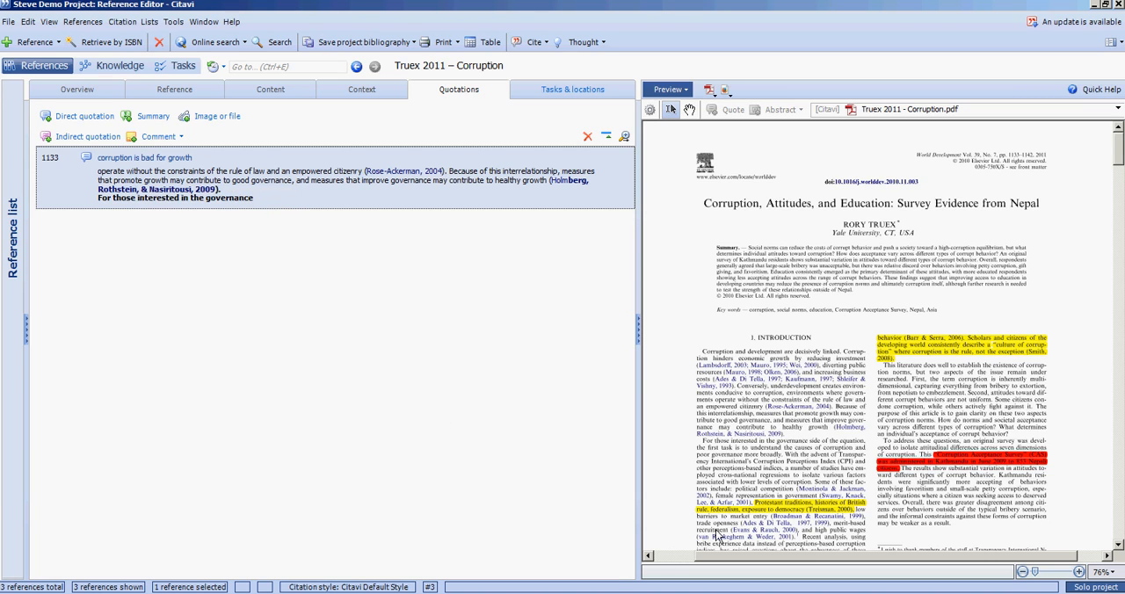
Open the Word document Seminar paper-American Economic Review - Steve.doc from the desktop and close it again
{"action": "key", "text": "alt+Tab"}
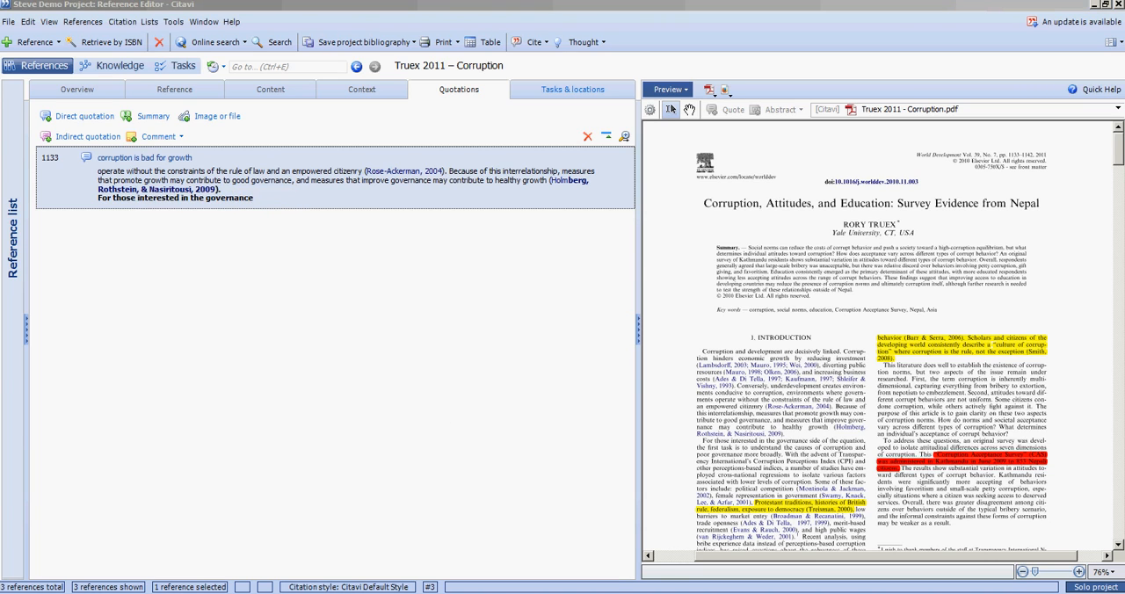
{"action": "key", "text": "super+d"}
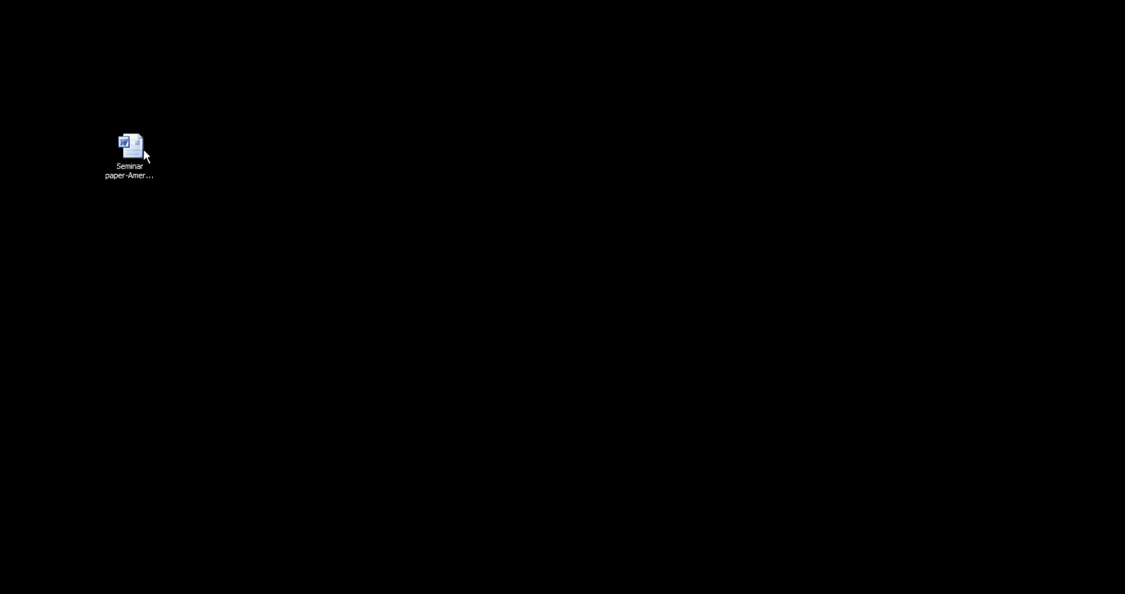
{"action": "left_click", "coordinate": [144, 152]}
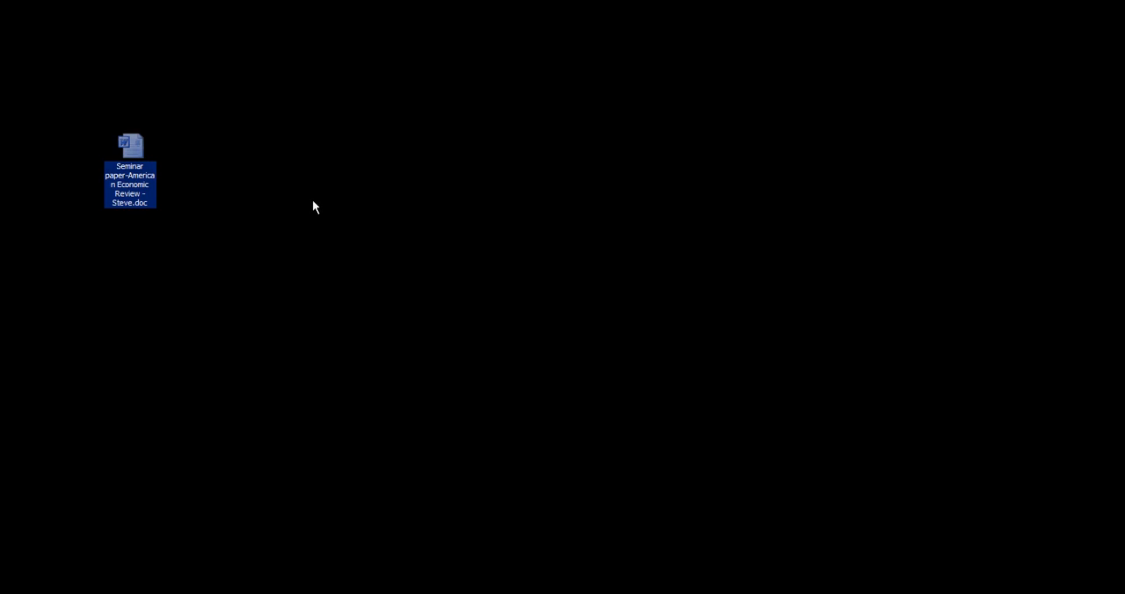
{"action": "key", "text": "Return"}
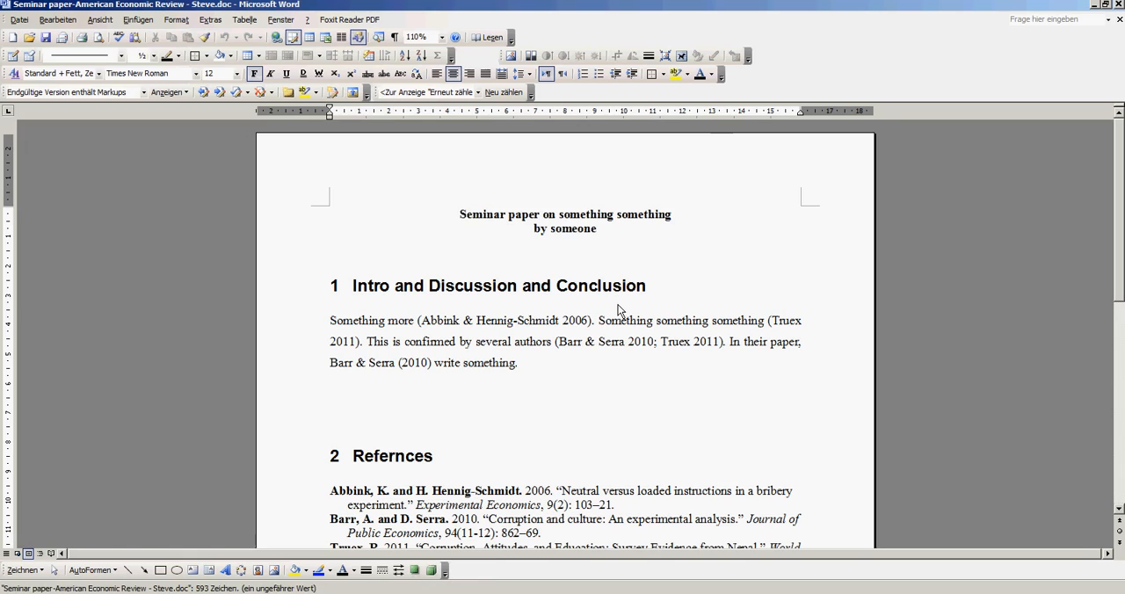
{"action": "left_click", "coordinate": [574, 342]}
{"action": "left_click", "coordinate": [1119, 5]}
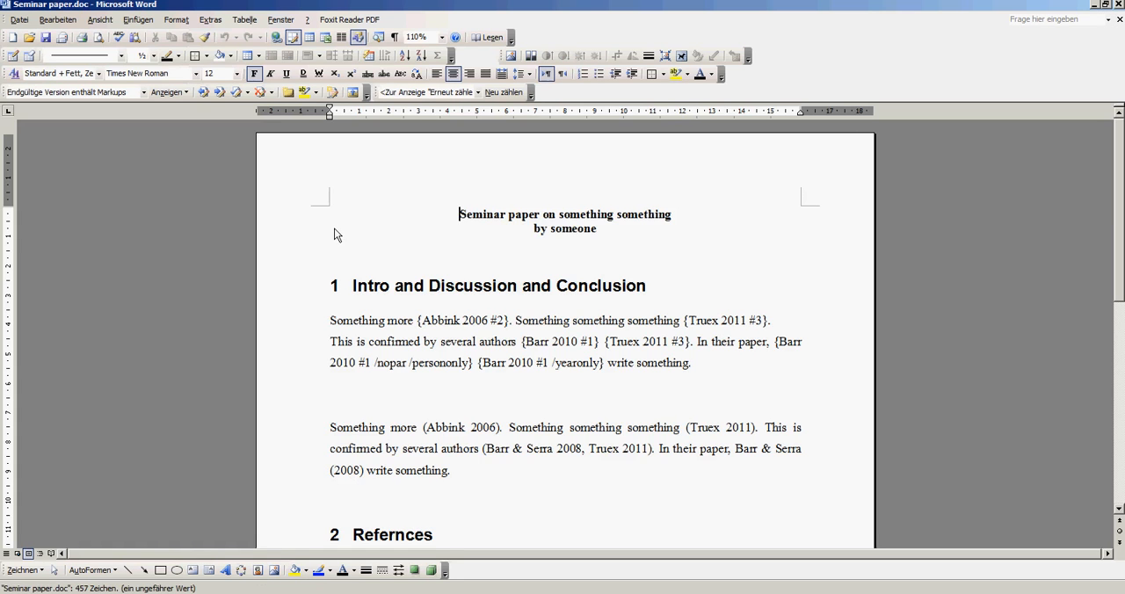
Open Seminar paper.doc and delete the formatted paragraph below the field-code text in the Intro section
{"action": "left_click", "coordinate": [524, 295]}
{"action": "scroll", "coordinate": [545, 275], "scroll_direction": "down", "scroll_amount": 3}
{"action": "left_click", "coordinate": [544, 272]}
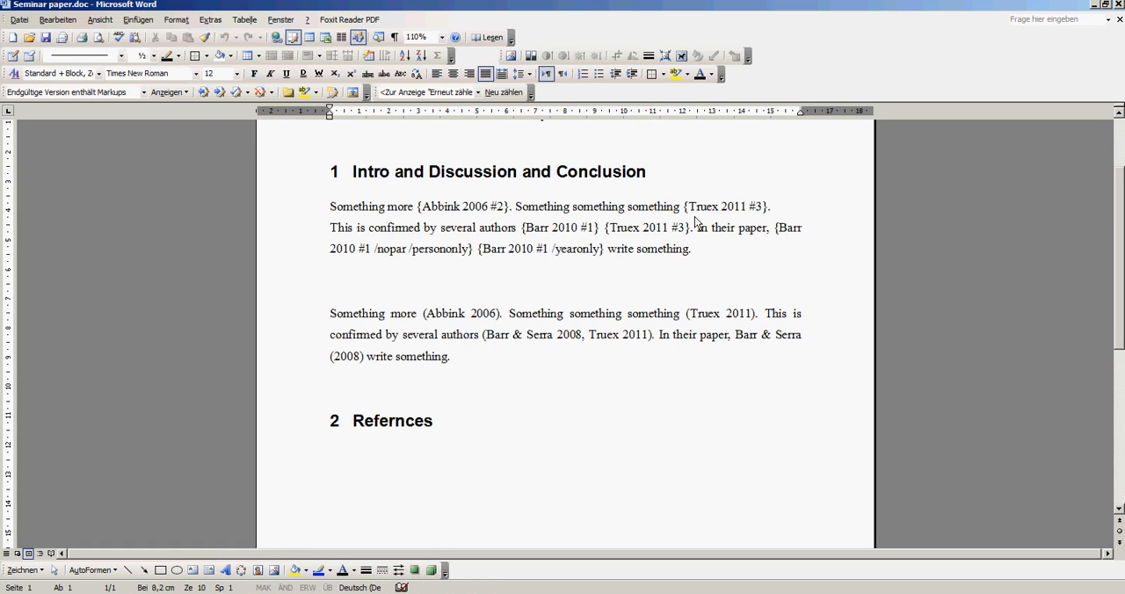
{"action": "key", "text": "shift+Down"}
{"action": "key", "text": "shift+Down"}
{"action": "key", "text": "shift+Down"}
{"action": "key", "text": "shift+Down"}
{"action": "key", "text": "Delete"}
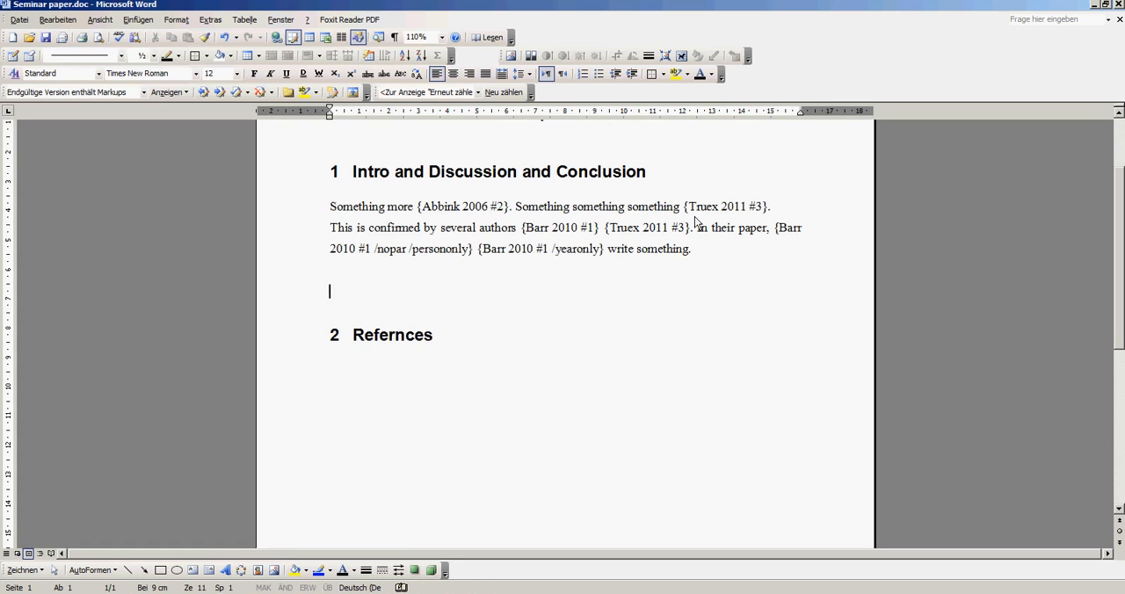
Copy the quotation with its placeholder and paste it into the blank line below the Intro paragraph of Seminar paper.doc
{"action": "key", "text": "alt+Tab"}
{"action": "right_click", "coordinate": [207, 184]}
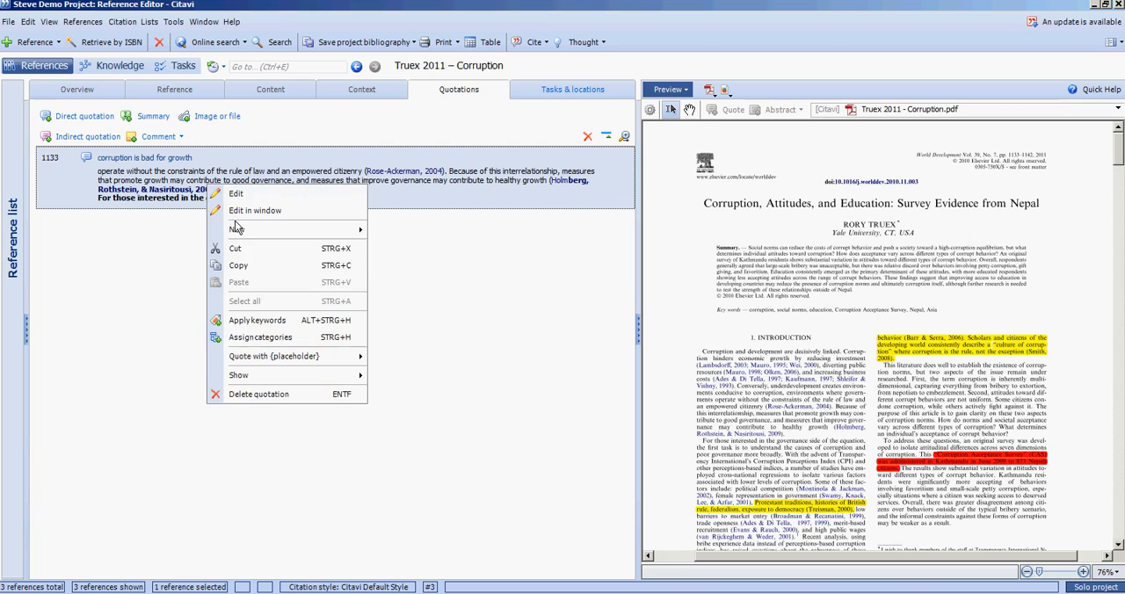
{"action": "left_click", "coordinate": [244, 261]}
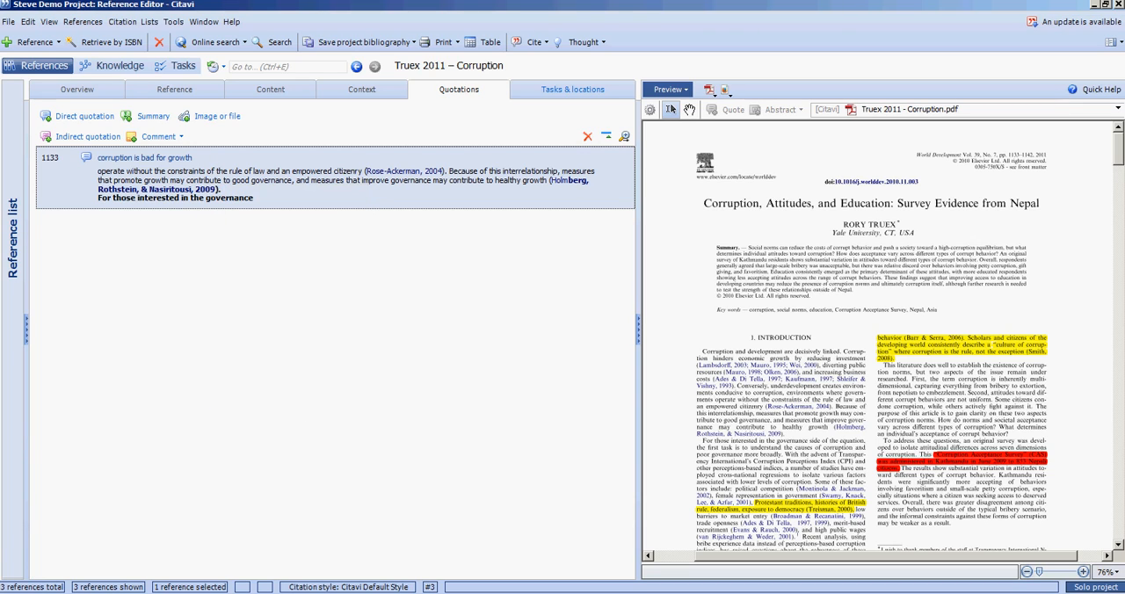
{"action": "right_click", "coordinate": [257, 179]}
{"action": "left_click", "coordinate": [448, 367]}
{"action": "key", "text": "alt+Tab"}
{"action": "left_click", "coordinate": [476, 293]}
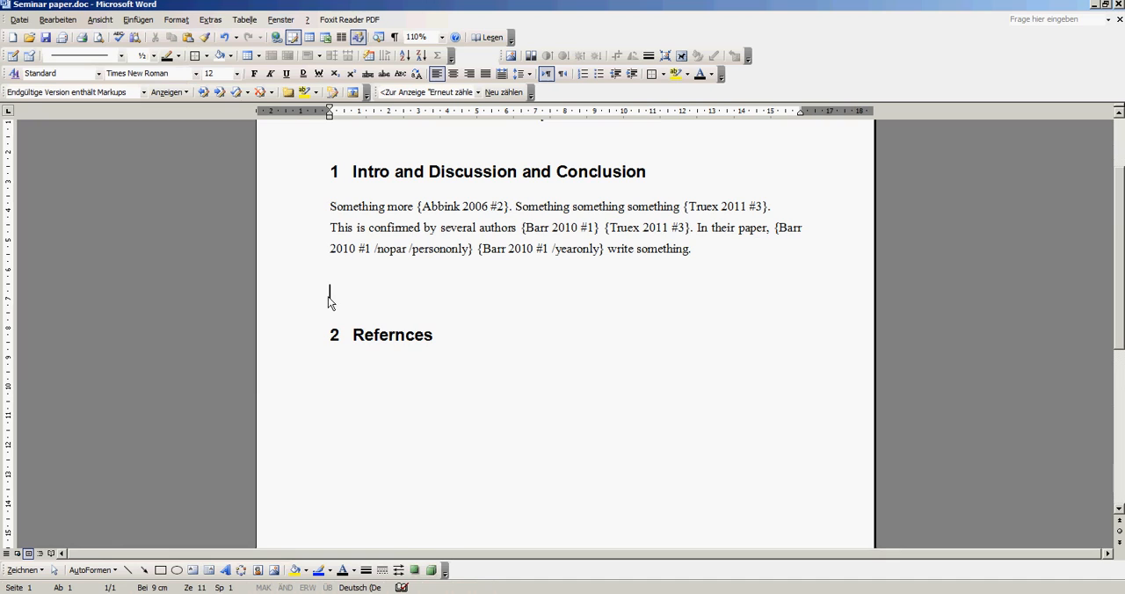
{"action": "key", "text": "ctrl+v"}
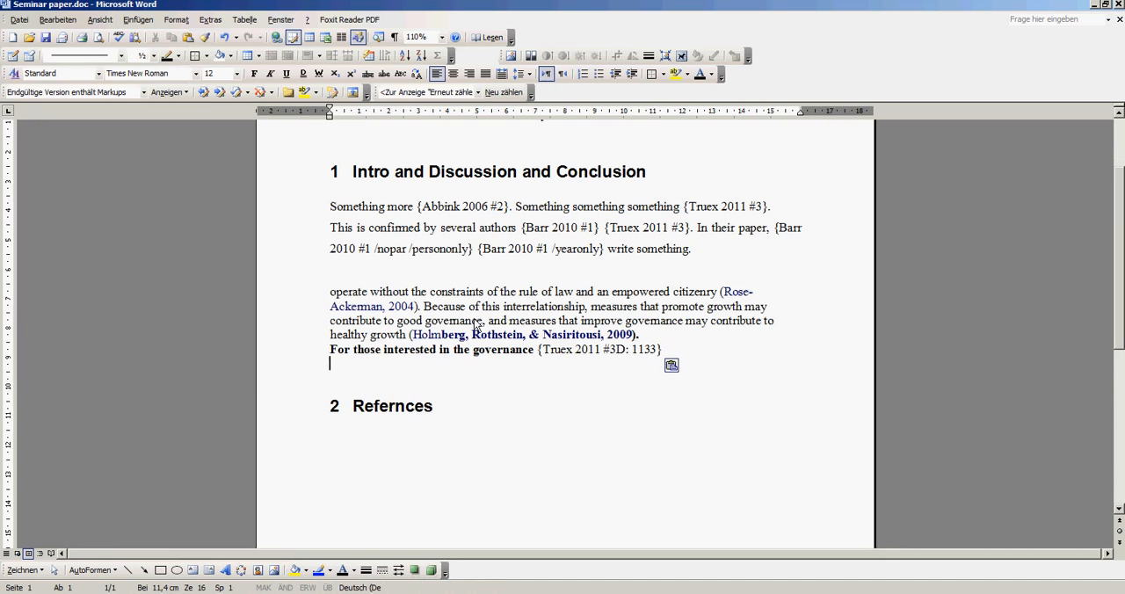
Examine the pasted quotation text and its placeholder field by selecting them in the paper
{"action": "left_click", "coordinate": [646, 341]}
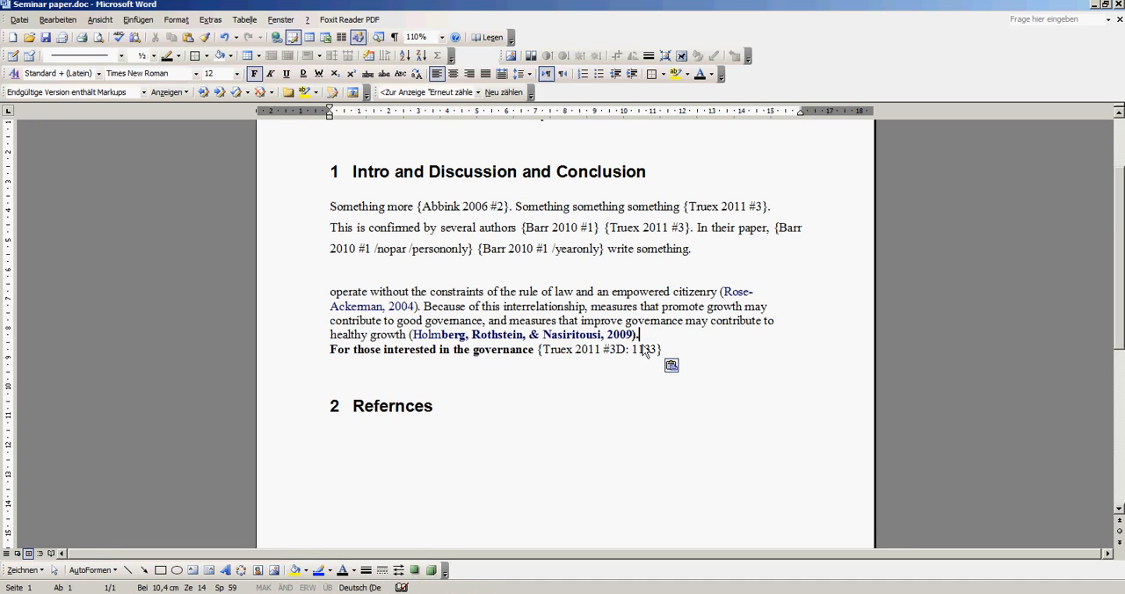
{"action": "left_click_drag", "start_coordinate": [332, 273], "coordinate": [642, 339]}
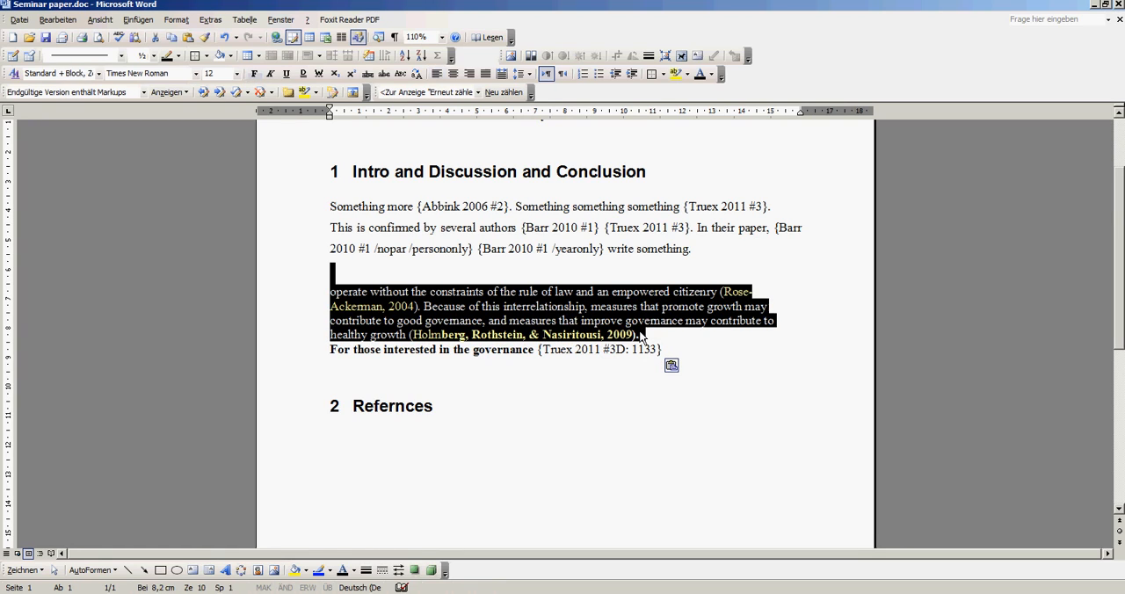
{"action": "left_click", "coordinate": [674, 341]}
{"action": "left_click_drag", "start_coordinate": [537, 354], "coordinate": [663, 352]}
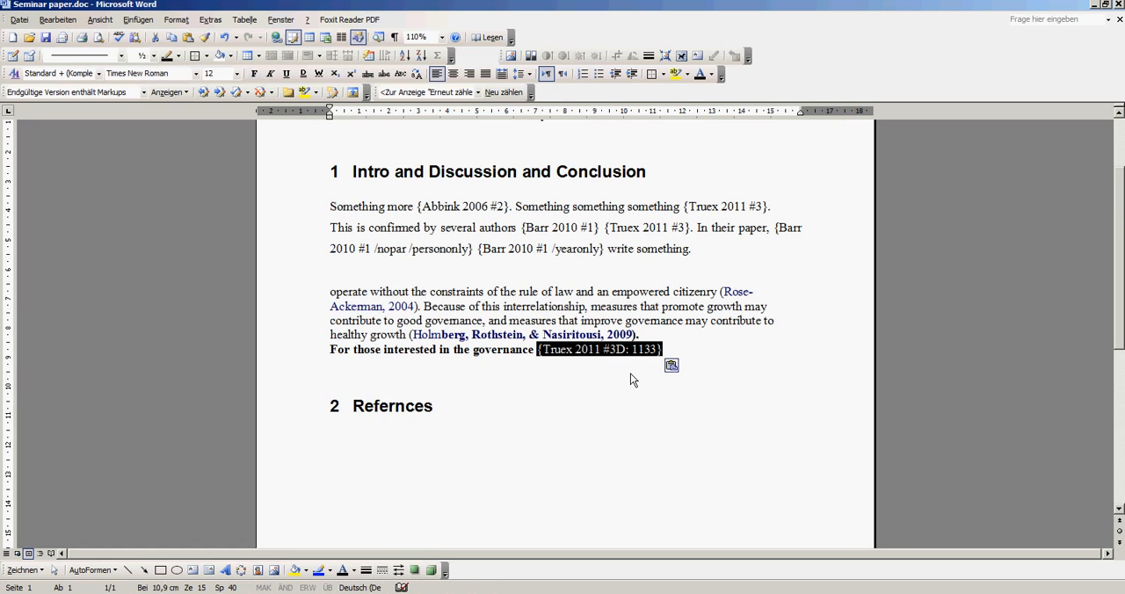
{"action": "left_click", "coordinate": [630, 373]}
{"action": "left_click_drag", "start_coordinate": [669, 351], "coordinate": [475, 349]}
{"action": "left_click", "coordinate": [538, 353]}
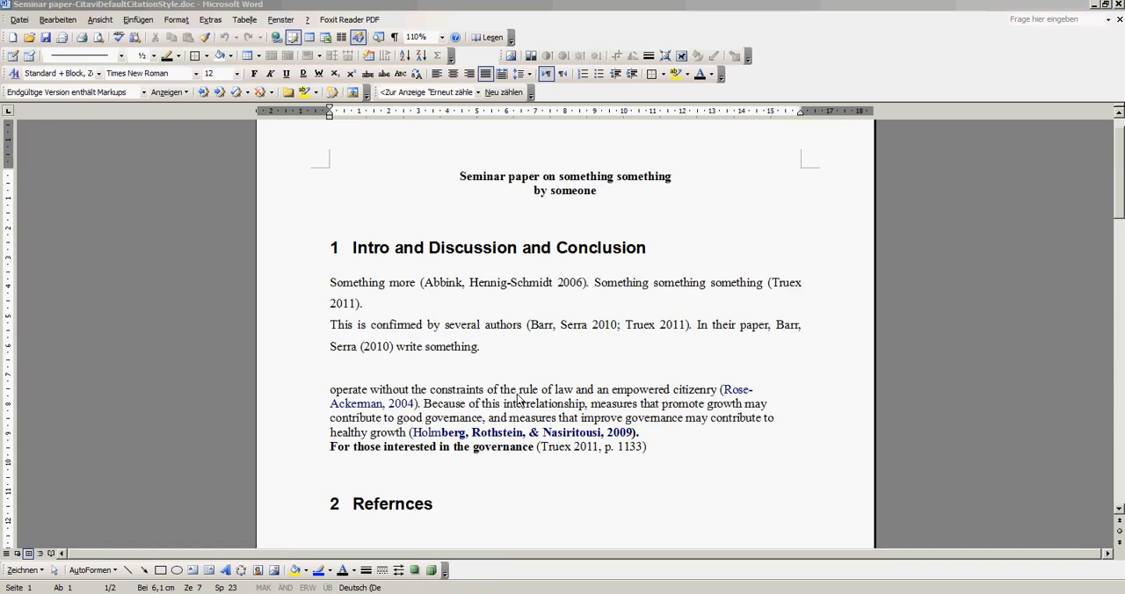
Examine the formatted citation with page number following the quotation in the formatted paper
{"action": "left_click_drag", "start_coordinate": [672, 456], "coordinate": [535, 445]}
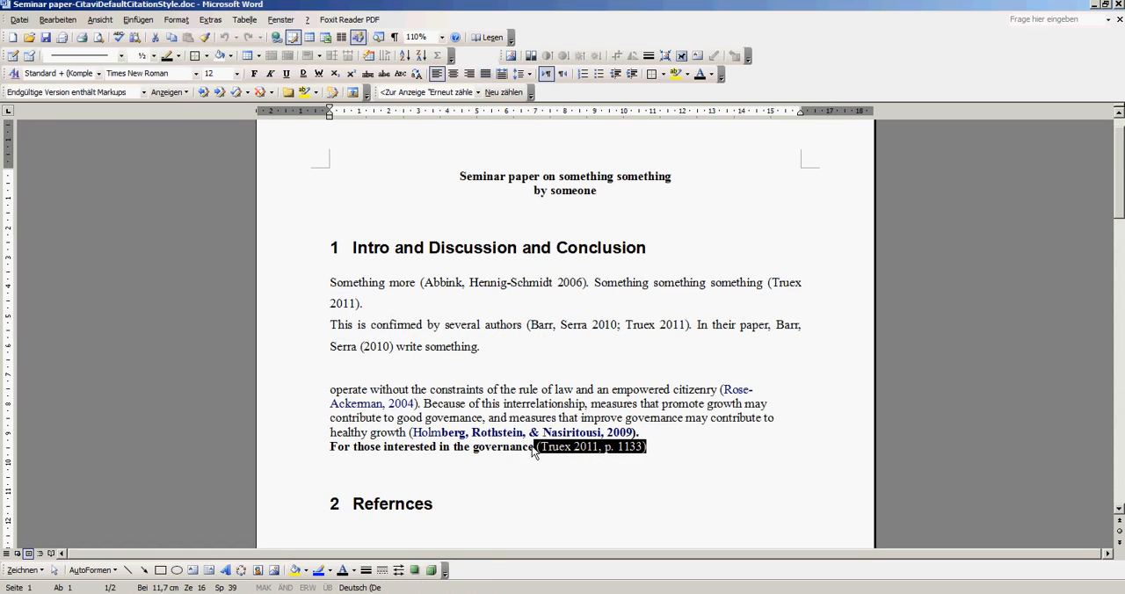
{"action": "left_click", "coordinate": [602, 448]}
{"action": "left_click", "coordinate": [648, 447]}
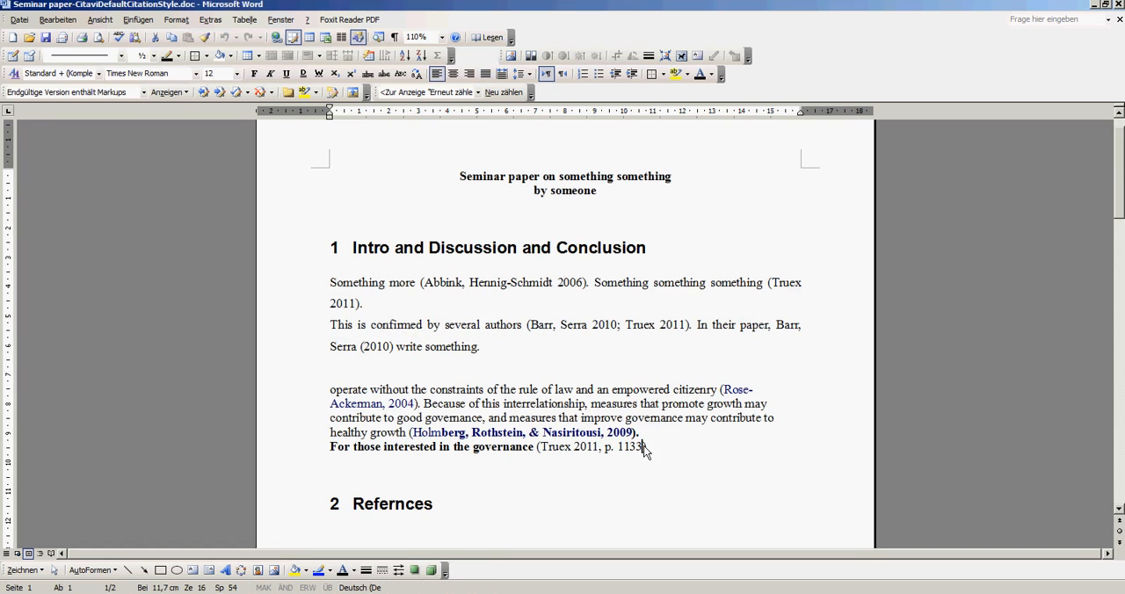
{"action": "scroll", "coordinate": [648, 445], "scroll_direction": "down", "scroll_amount": 2}
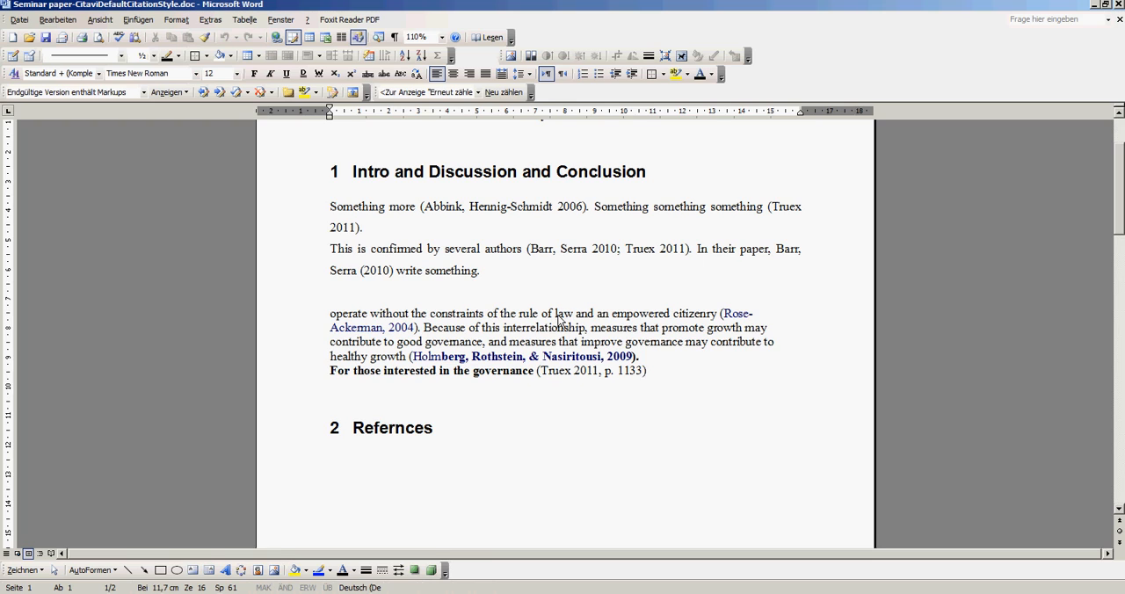
{"action": "scroll", "coordinate": [558, 318], "scroll_direction": "down", "scroll_amount": 2}
{"action": "scroll", "coordinate": [563, 321], "scroll_direction": "up", "scroll_amount": 1}
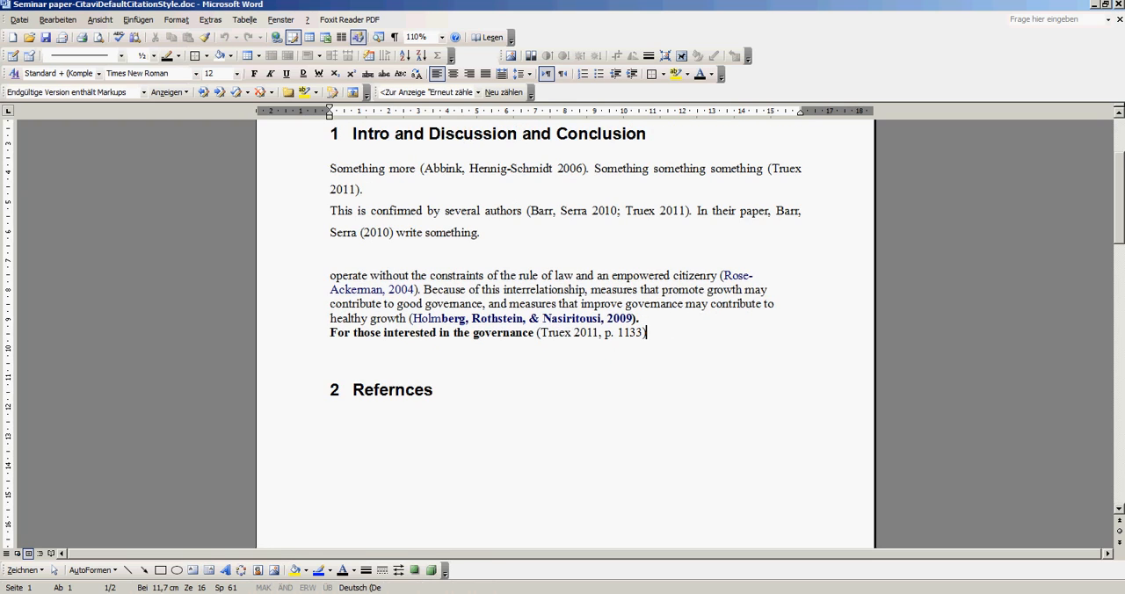
Open the Truex 2011 – Corruption PDF in Adobe Reader and display it as two pages side by side
{"action": "key", "text": "alt+Tab"}
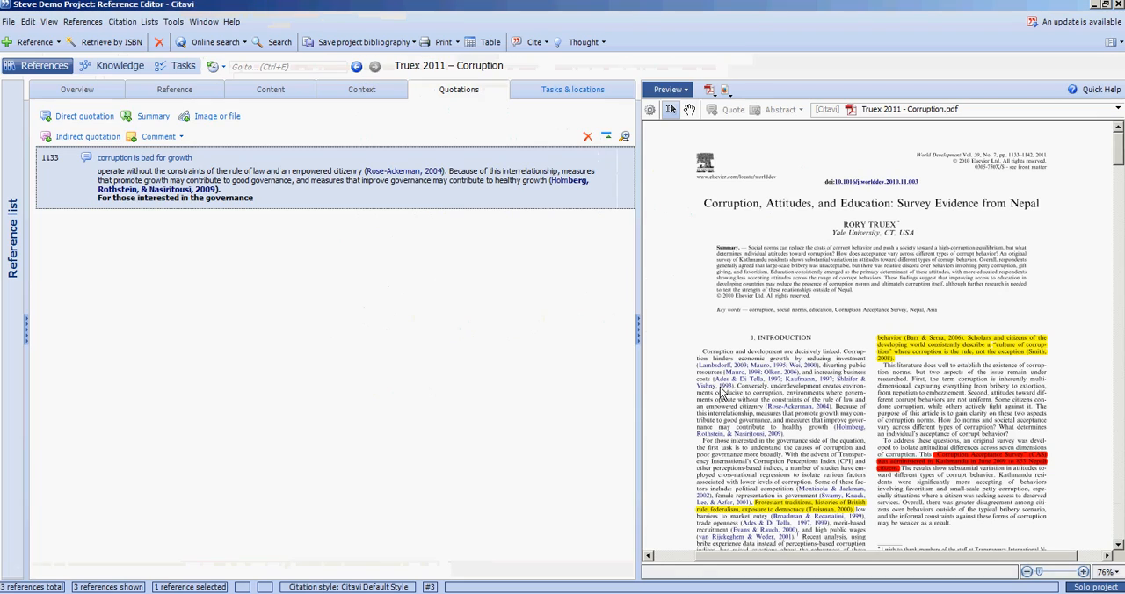
{"action": "left_click", "coordinate": [709, 90]}
{"action": "left_click", "coordinate": [740, 139]}
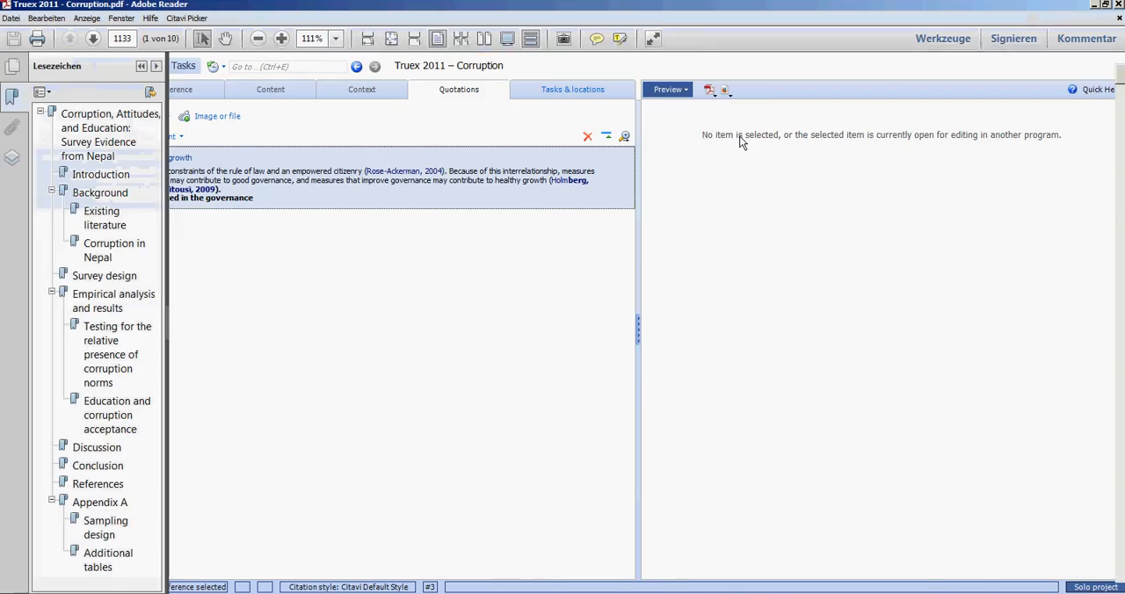
{"action": "left_click", "coordinate": [483, 38]}
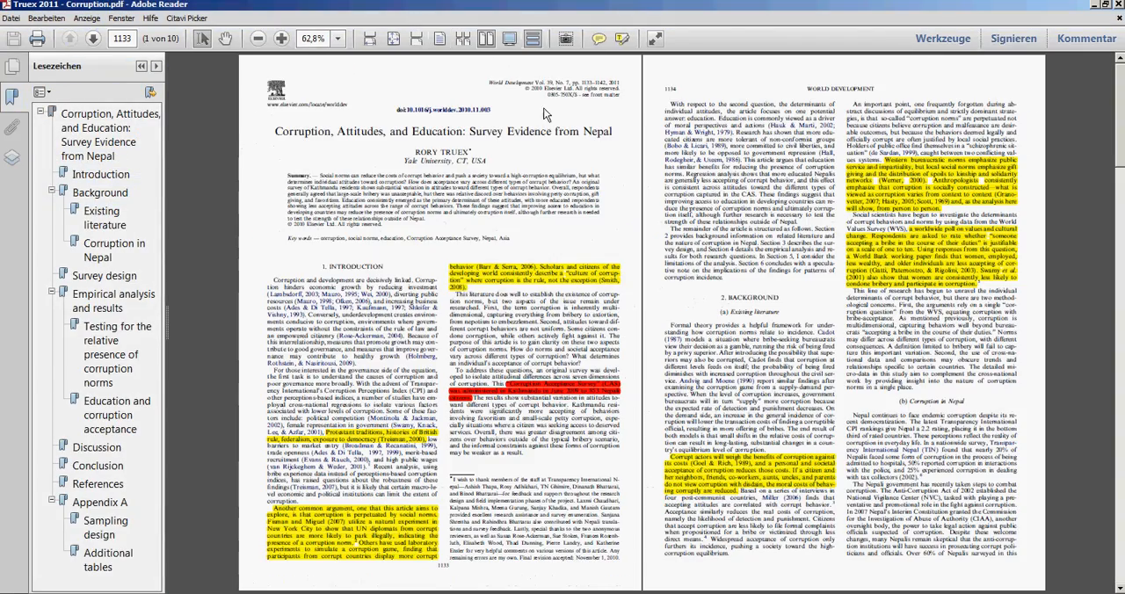
{"action": "scroll", "coordinate": [793, 168], "scroll_direction": "down", "scroll_amount": 4}
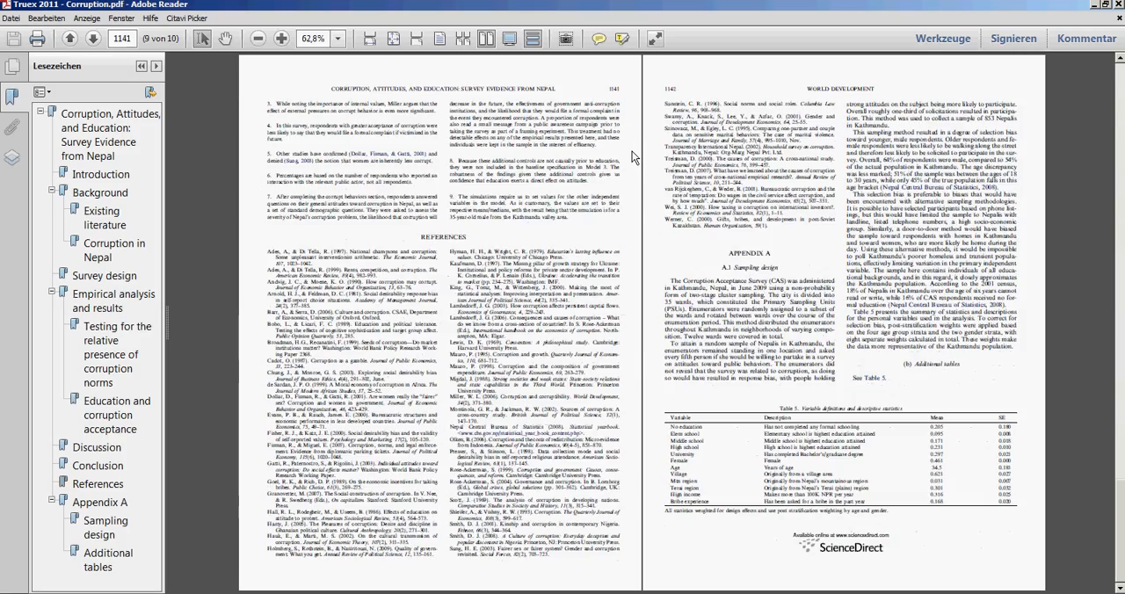
{"action": "scroll", "coordinate": [631, 151], "scroll_direction": "up", "scroll_amount": 8}
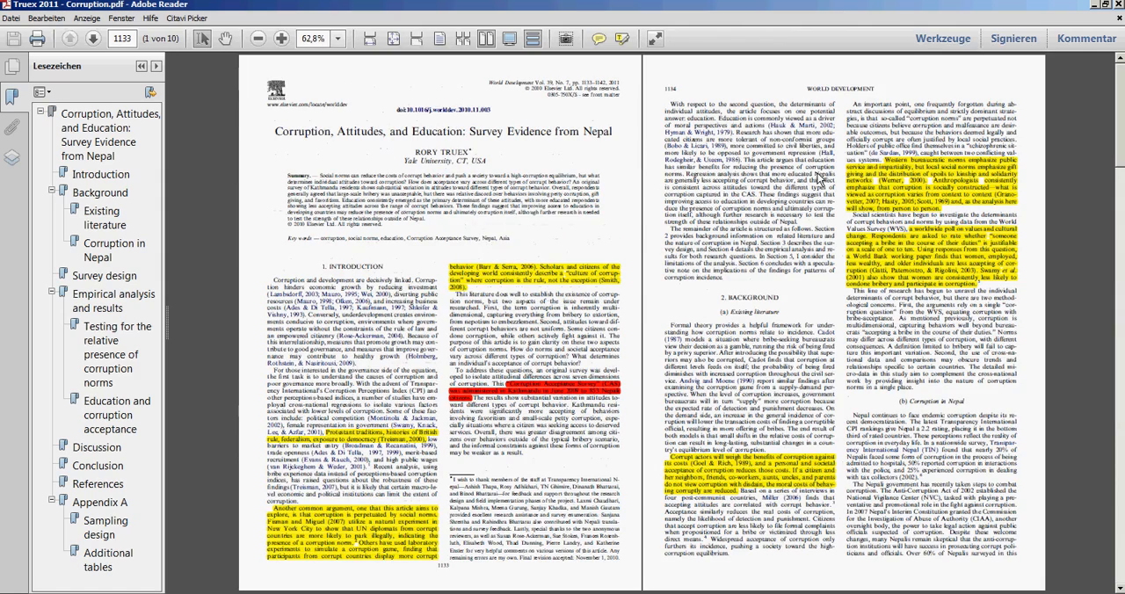
{"action": "left_click", "coordinate": [876, 163]}
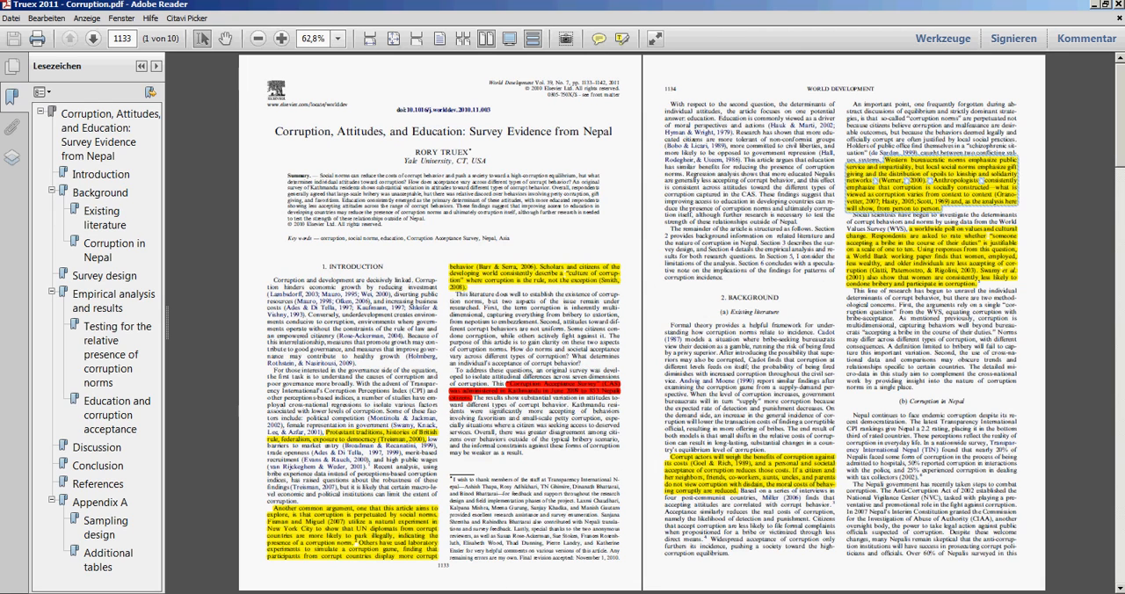
Review the formatted paper, including the publication bibliography on its second page
{"action": "key", "text": "alt+Tab"}
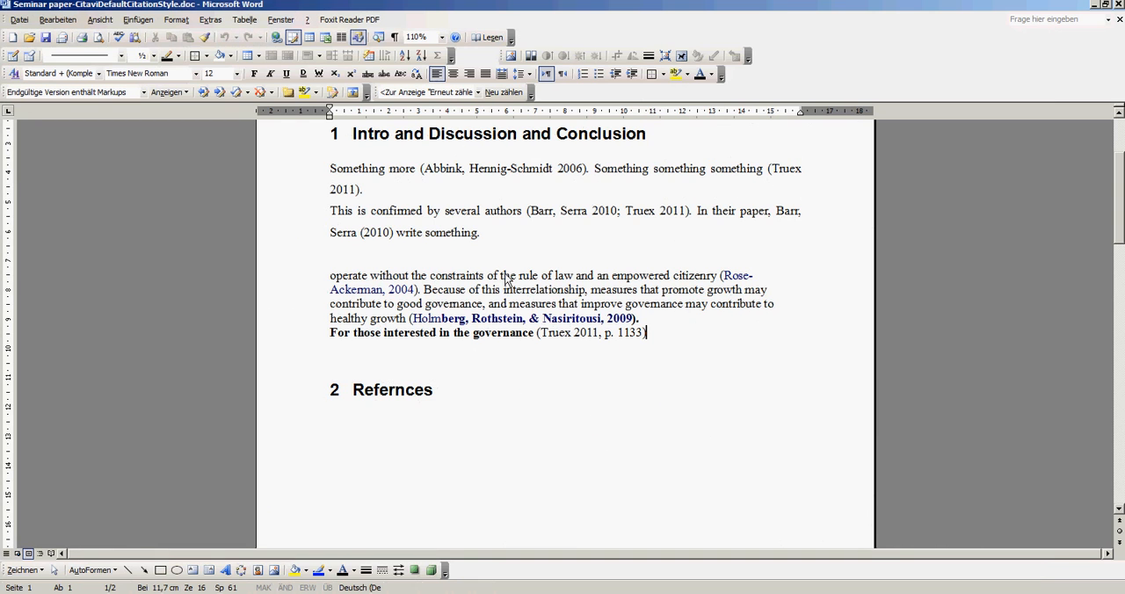
{"action": "scroll", "coordinate": [672, 342], "scroll_direction": "up", "scroll_amount": 3}
{"action": "scroll", "coordinate": [617, 332], "scroll_direction": "down", "scroll_amount": 1, "text": "ctrl"}
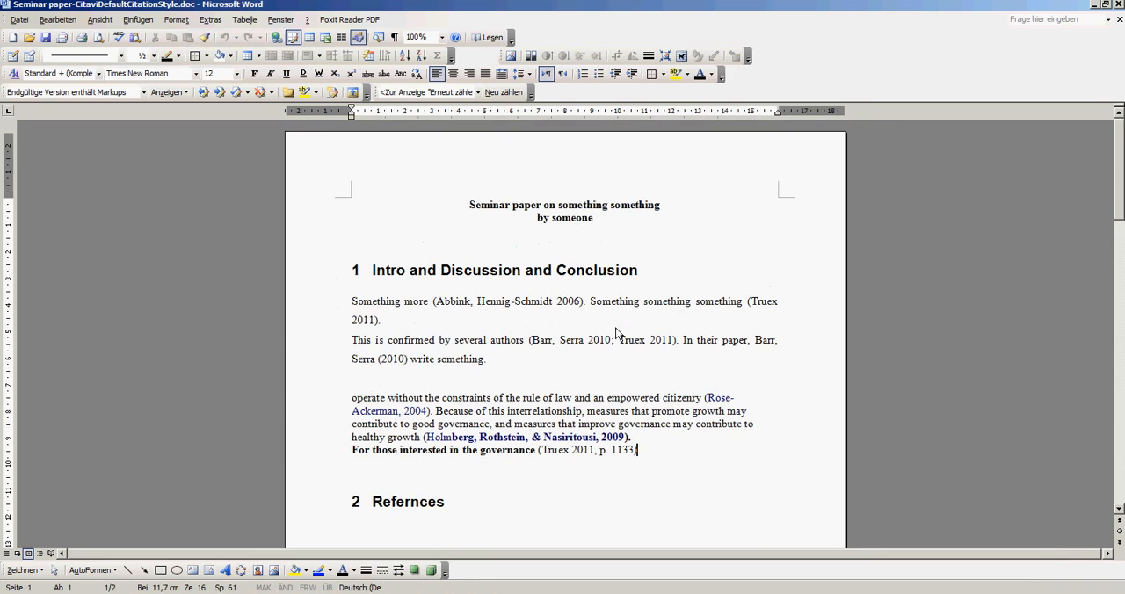
{"action": "scroll", "coordinate": [606, 334], "scroll_direction": "down", "scroll_amount": 1, "text": "ctrl"}
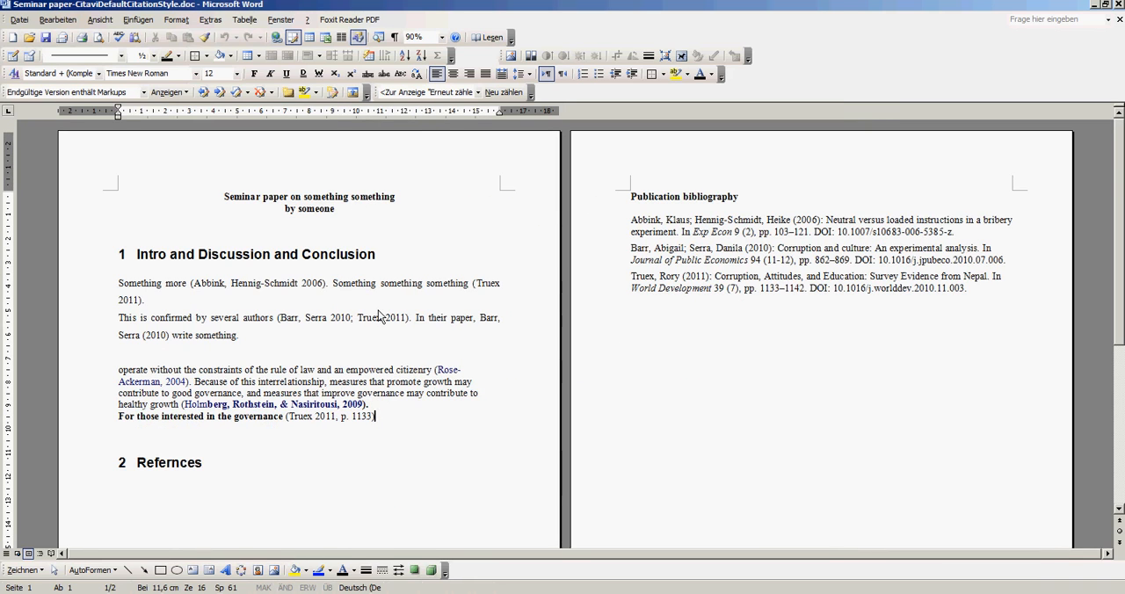
{"action": "scroll", "coordinate": [380, 316], "scroll_direction": "up", "scroll_amount": 1, "text": "ctrl"}
{"action": "scroll", "coordinate": [479, 264], "scroll_direction": "down", "scroll_amount": 1, "text": "ctrl"}
{"action": "scroll", "coordinate": [459, 261], "scroll_direction": "up", "scroll_amount": 2, "text": "ctrl"}
{"action": "scroll", "coordinate": [553, 290], "scroll_direction": "down", "scroll_amount": 1}
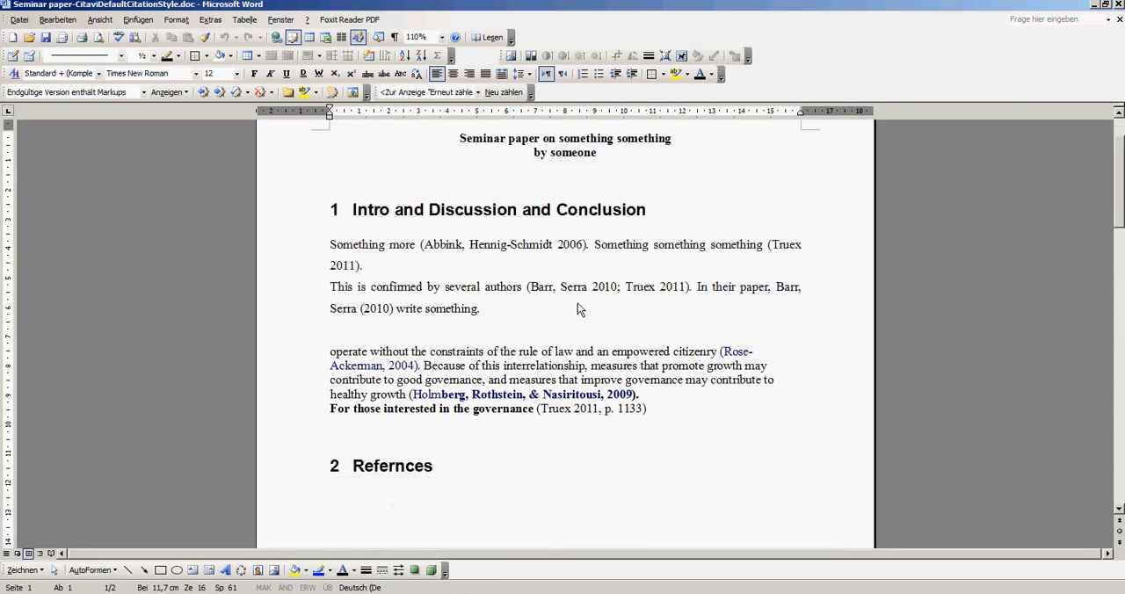
{"action": "scroll", "coordinate": [577, 303], "scroll_direction": "down", "scroll_amount": 1}
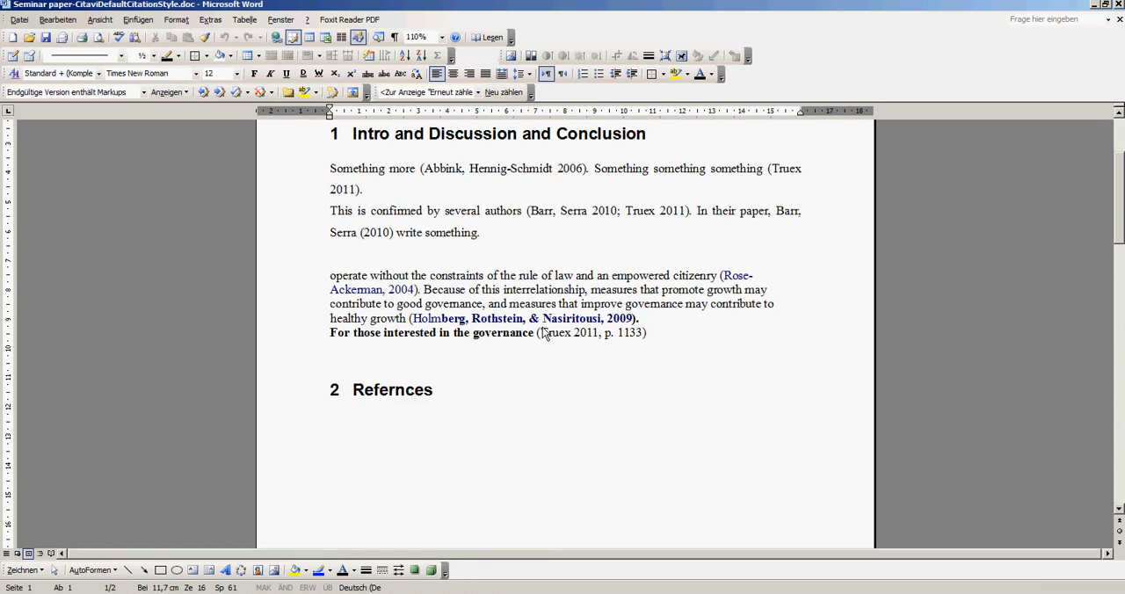
Replace the quoted text before the citation with the sentence corruption is bad for growth
{"action": "left_click_drag", "start_coordinate": [327, 276], "coordinate": [544, 338]}
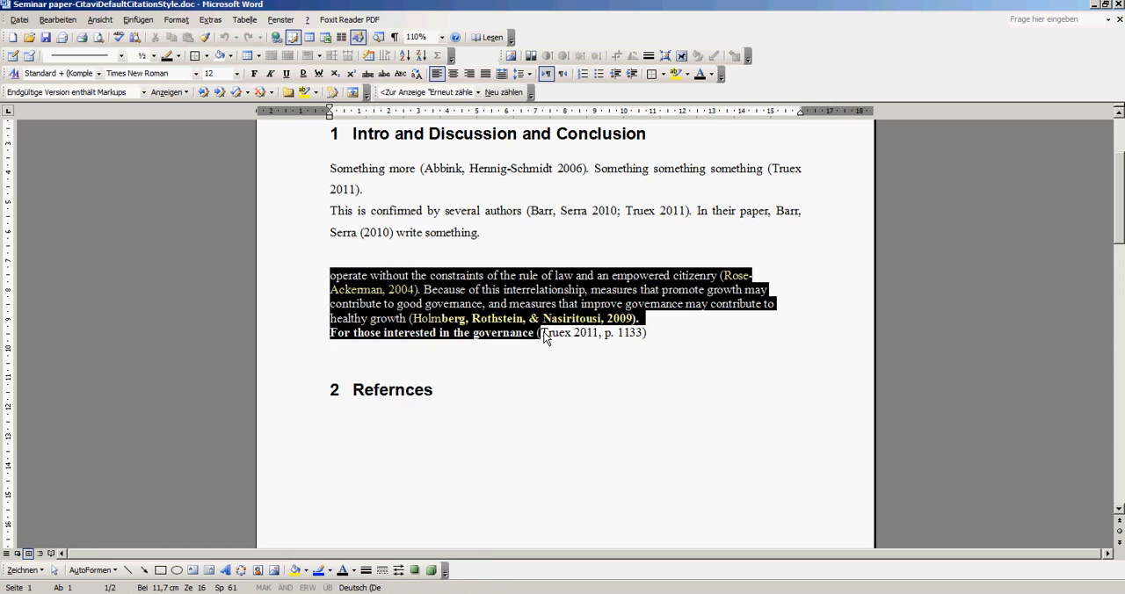
{"action": "left_click", "coordinate": [640, 319]}
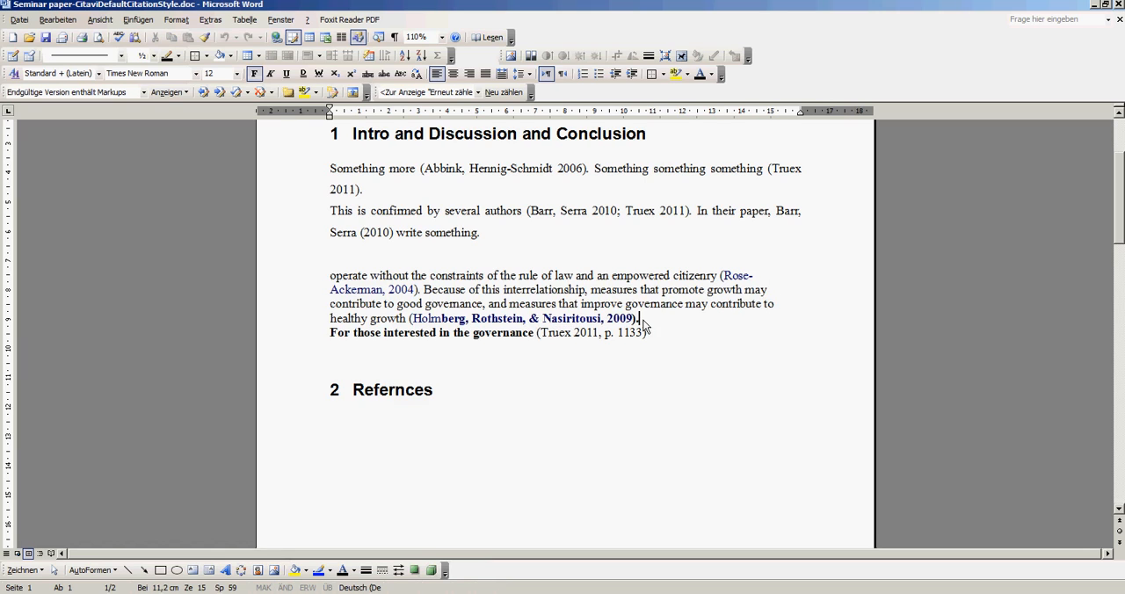
{"action": "left_click_drag", "start_coordinate": [538, 337], "coordinate": [334, 271]}
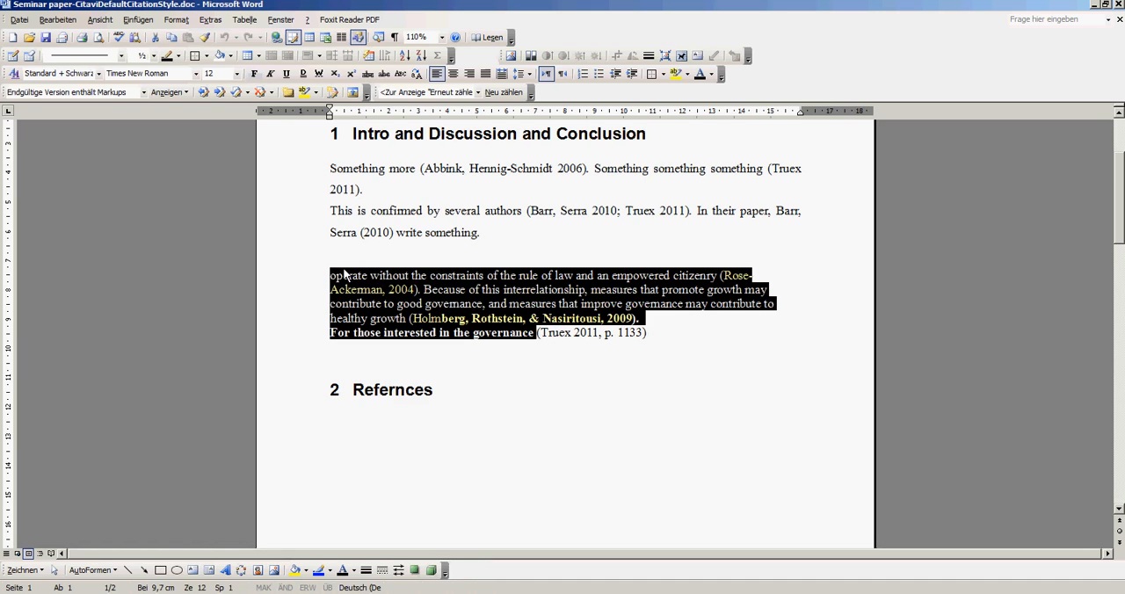
{"action": "type", "text": "corruption is bad "}
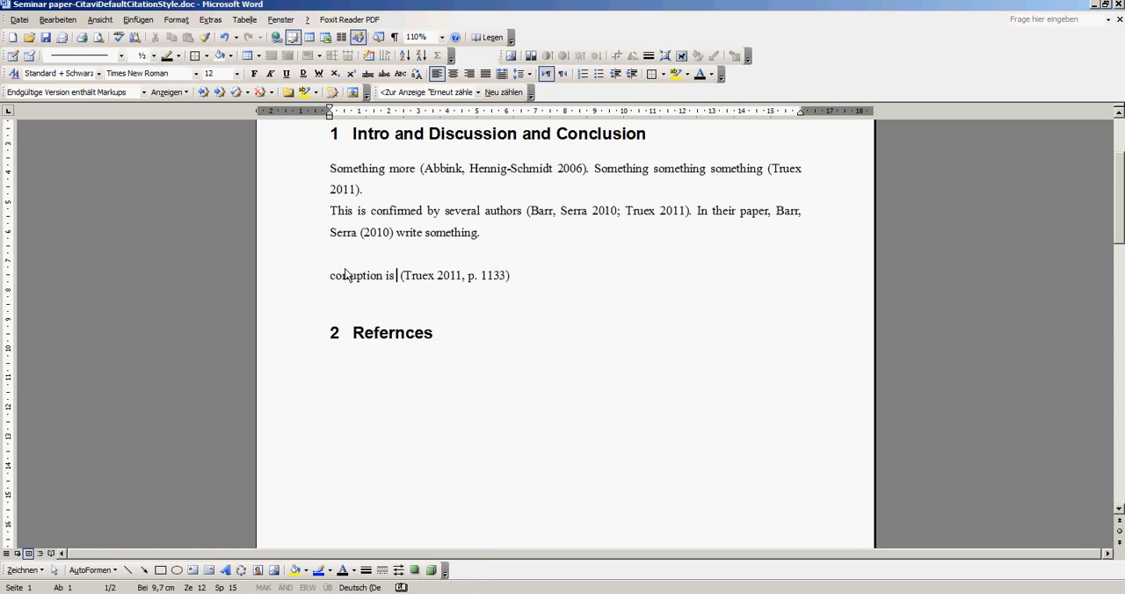
{"action": "type", "text": "for growth"}
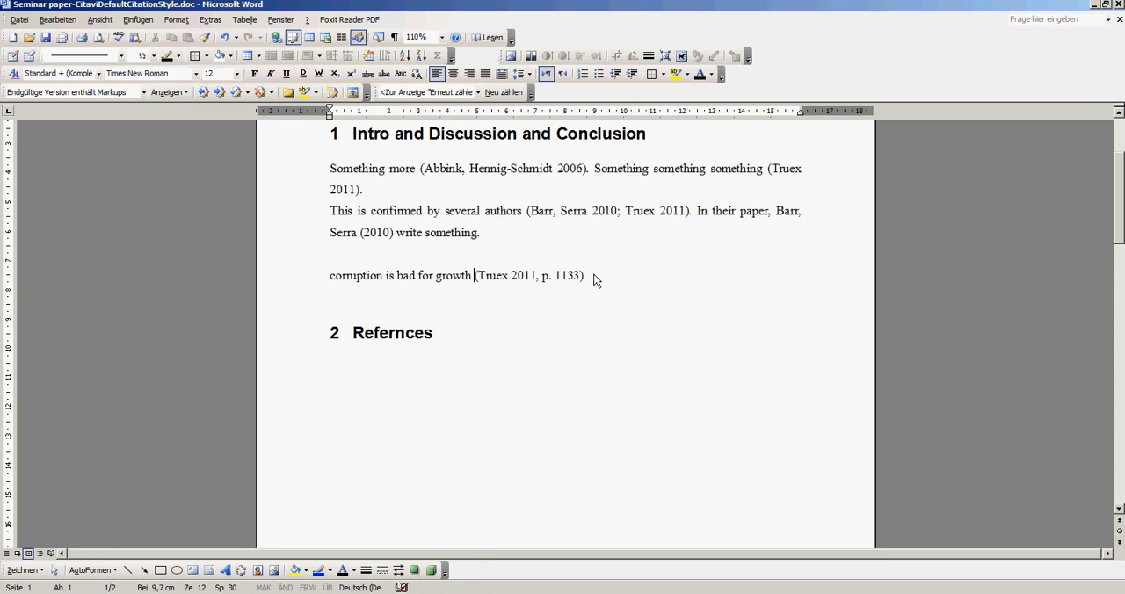
Examine the citation following the new sentence by selecting it
{"action": "left_click_drag", "start_coordinate": [594, 280], "coordinate": [477, 279]}
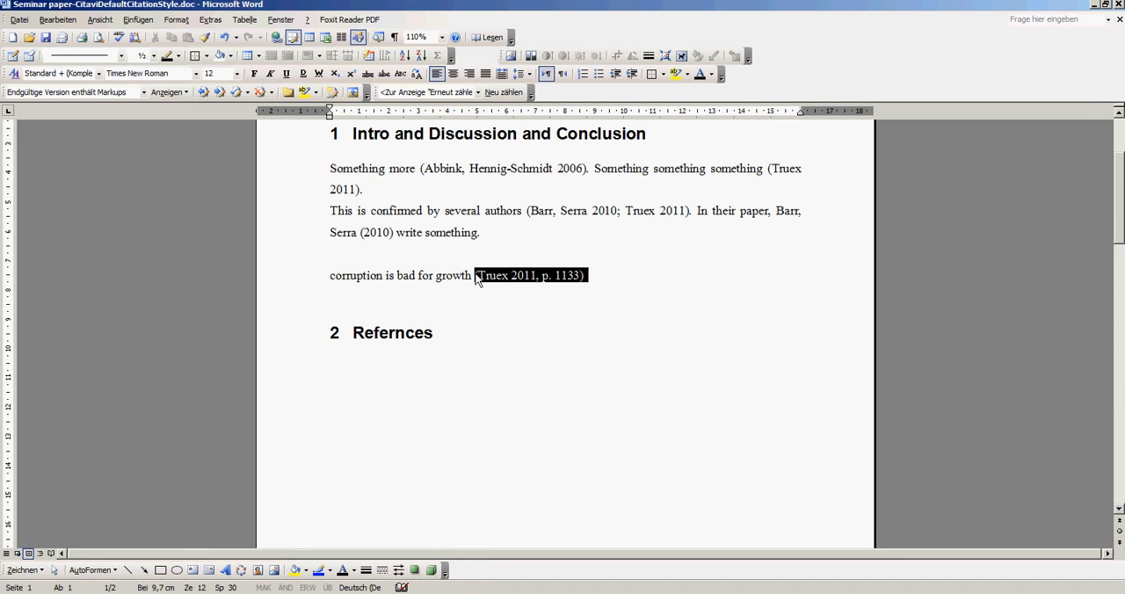
{"action": "left_click", "coordinate": [476, 276]}
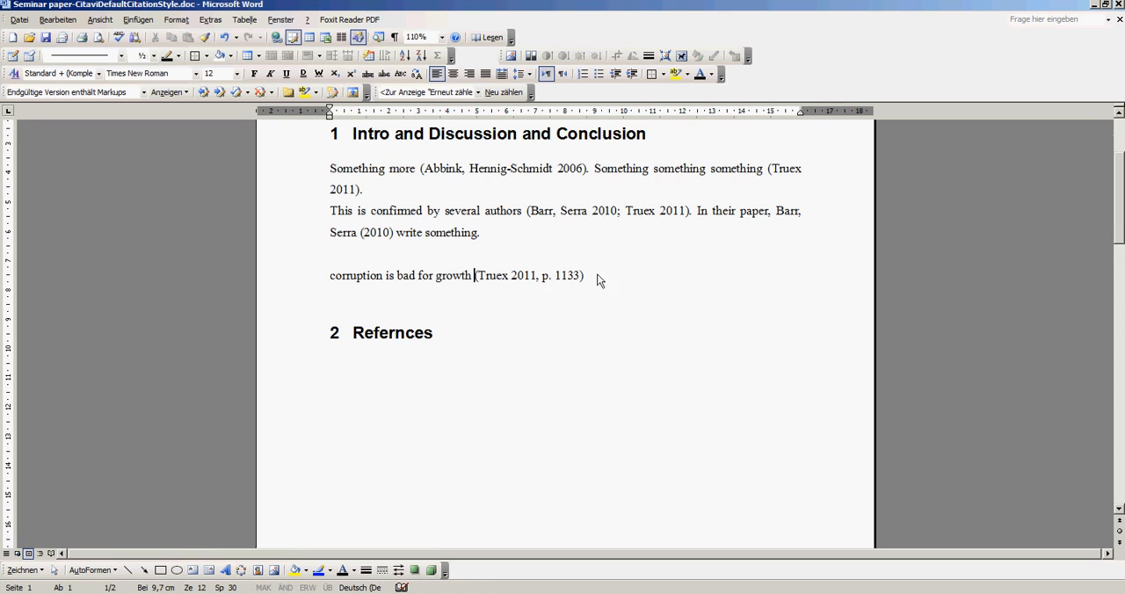
{"action": "left_click_drag", "start_coordinate": [597, 279], "coordinate": [329, 274]}
{"action": "left_click", "coordinate": [327, 275]}
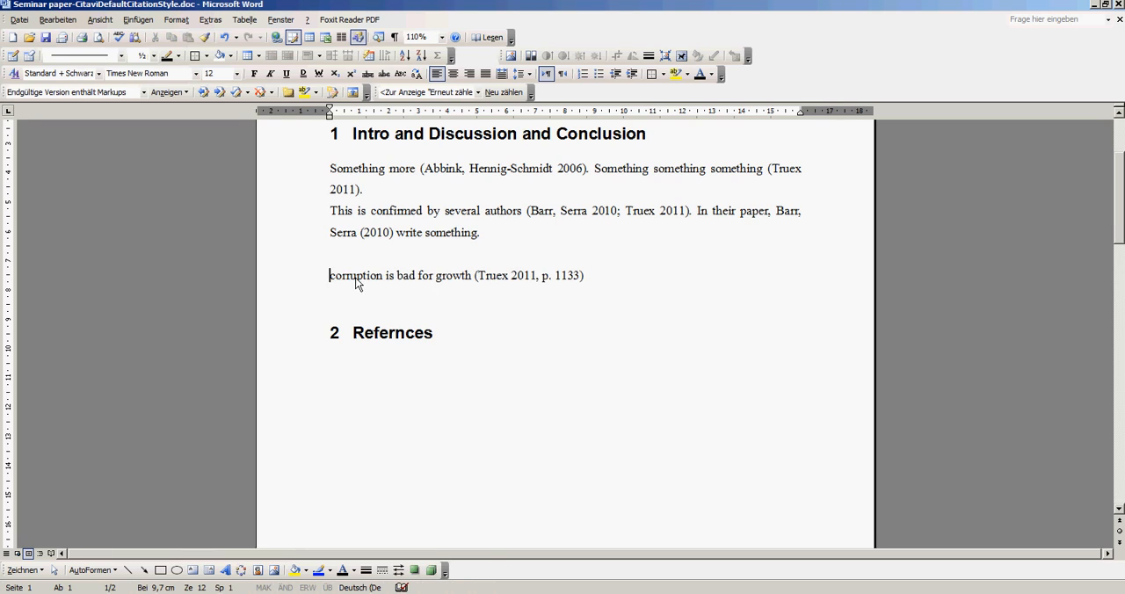
{"action": "left_click", "coordinate": [603, 278]}
{"action": "left_click_drag", "start_coordinate": [556, 279], "coordinate": [582, 279]}
{"action": "left_click", "coordinate": [620, 282]}
{"action": "key", "text": "alt+Tab"}
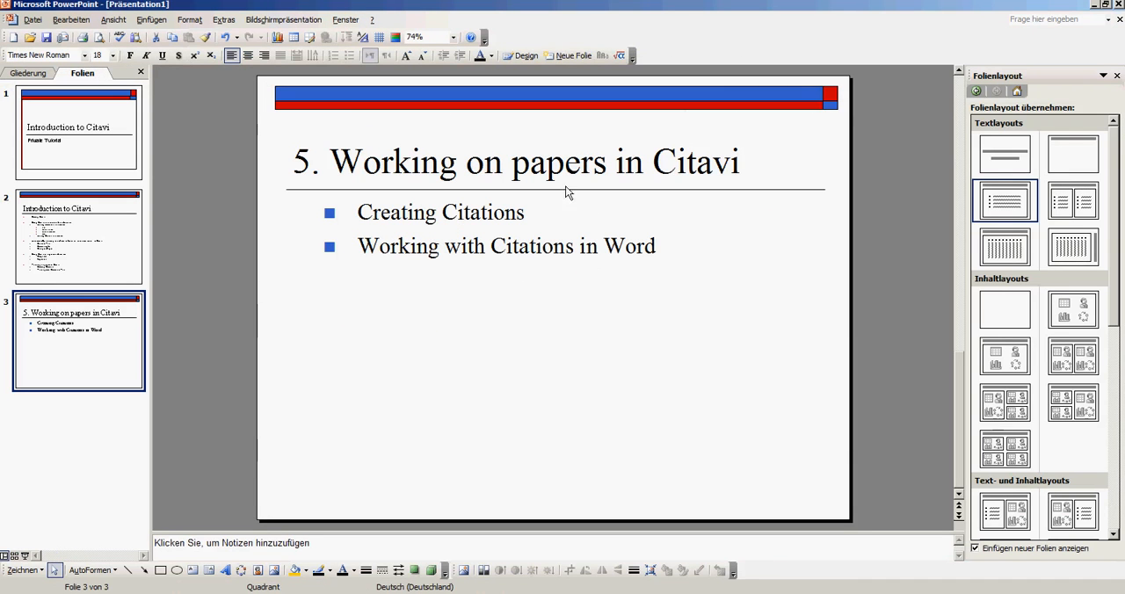
{"action": "key", "text": "alt+Tab"}
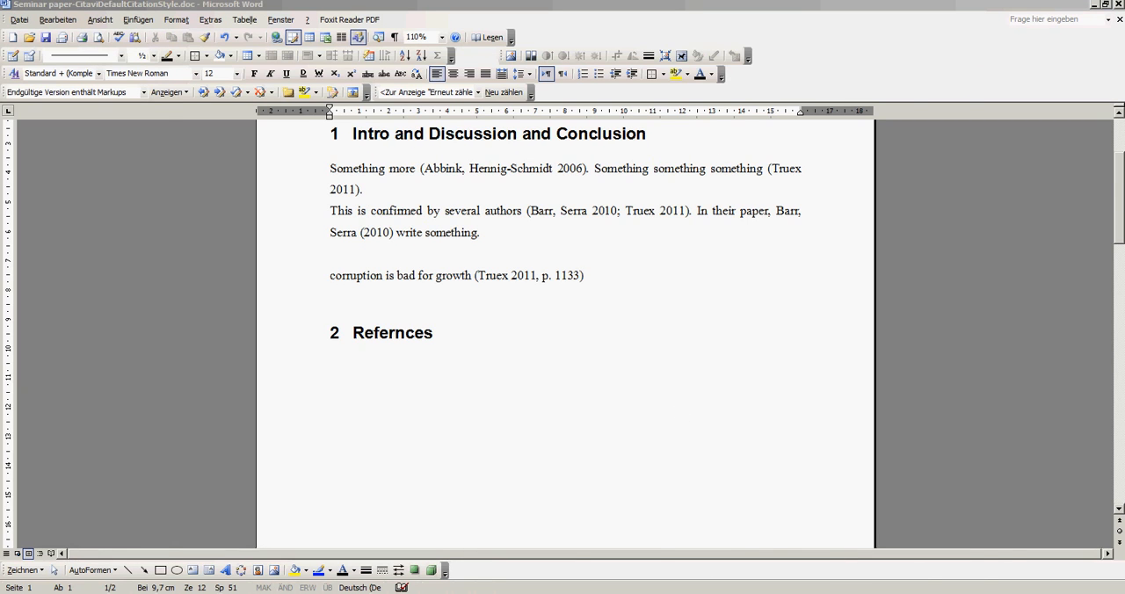
{"action": "key", "text": "alt+Tab"}
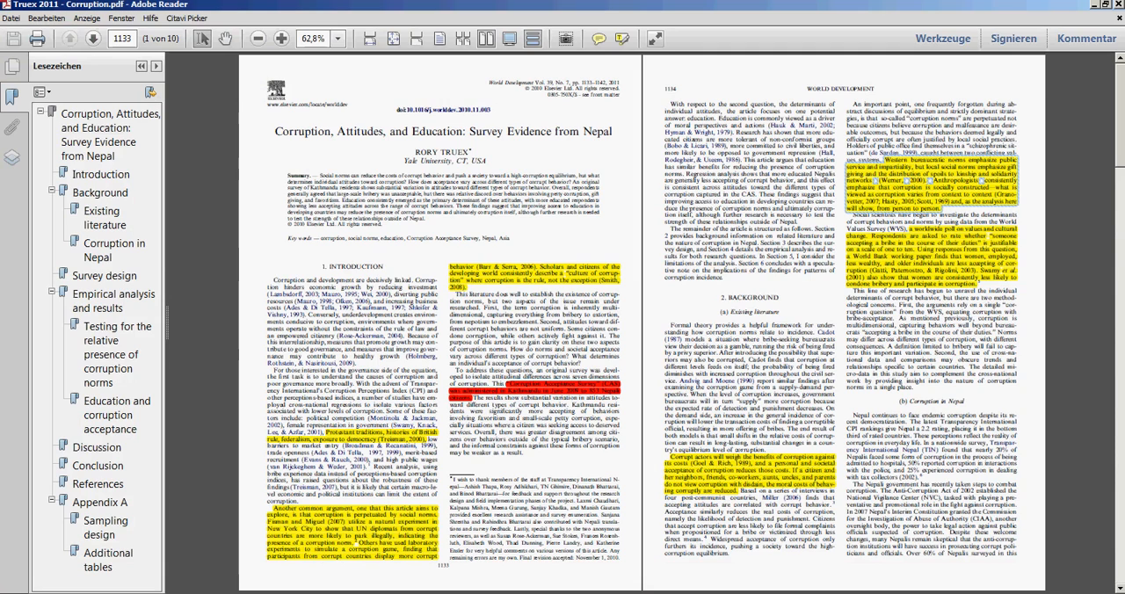
{"action": "key", "text": "alt+Tab"}
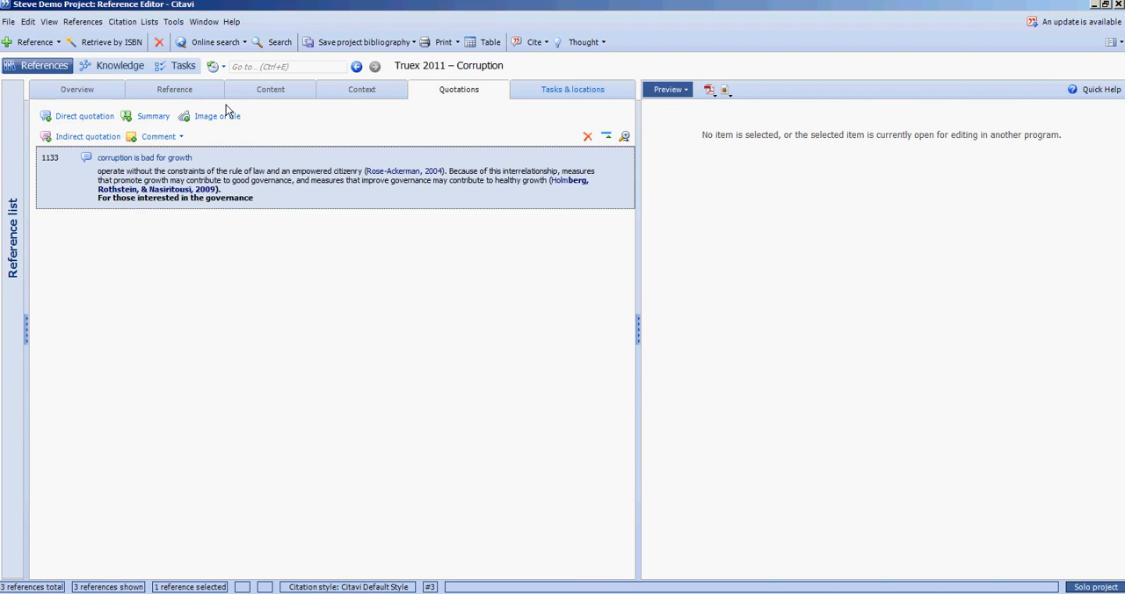